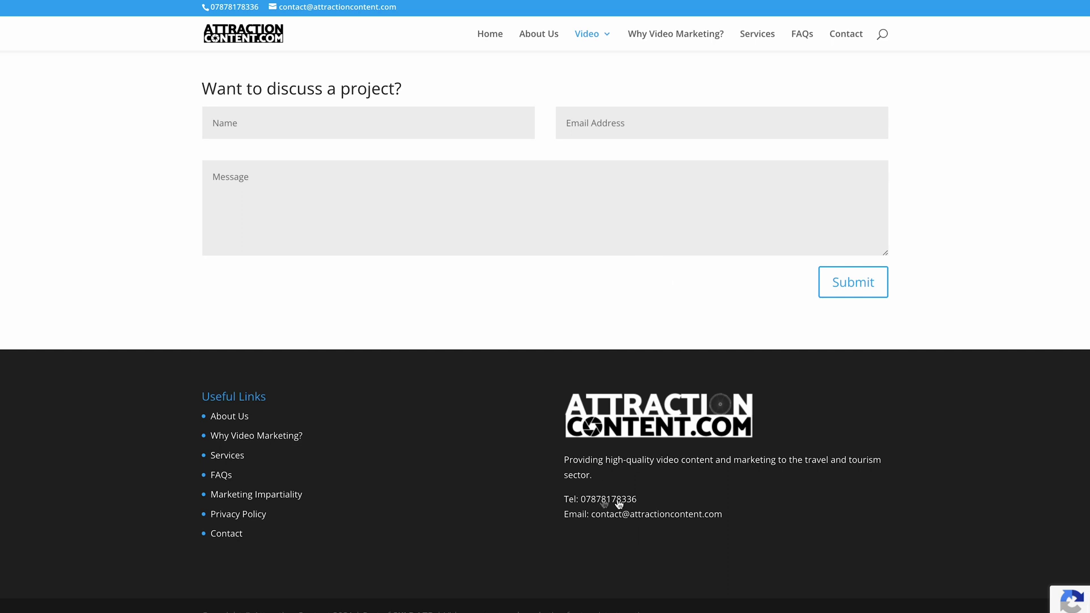
Fire two test clicks on the footer phone number, cancel each Skype prompt, and return to the top.
{"action": "left_click", "coordinate": [631, 501]}
{"action": "left_click", "coordinate": [596, 95]}
{"action": "left_click", "coordinate": [603, 505]}
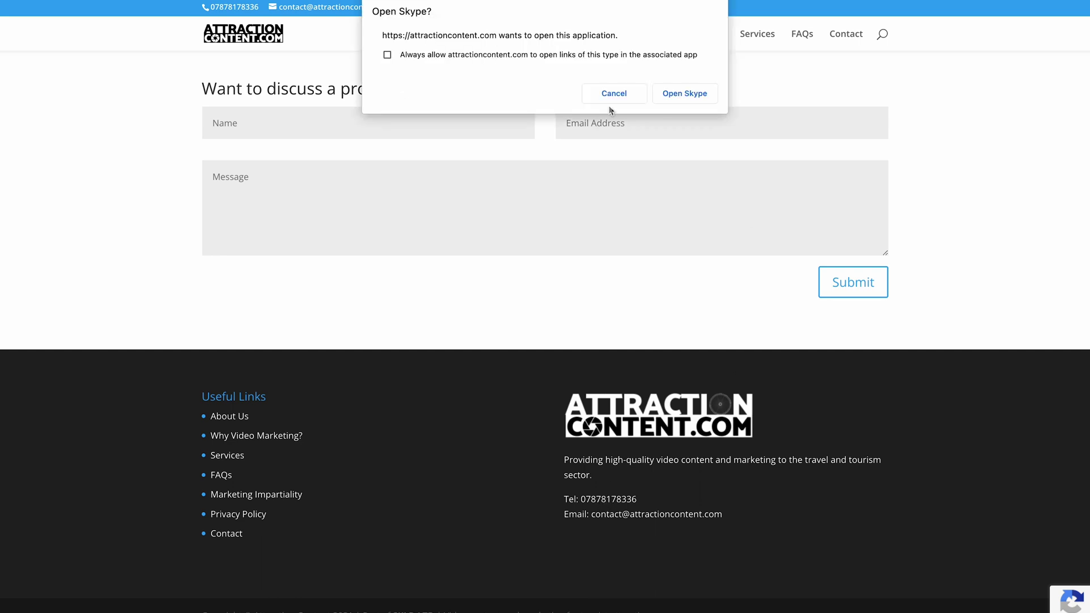
{"action": "left_click", "coordinate": [630, 99]}
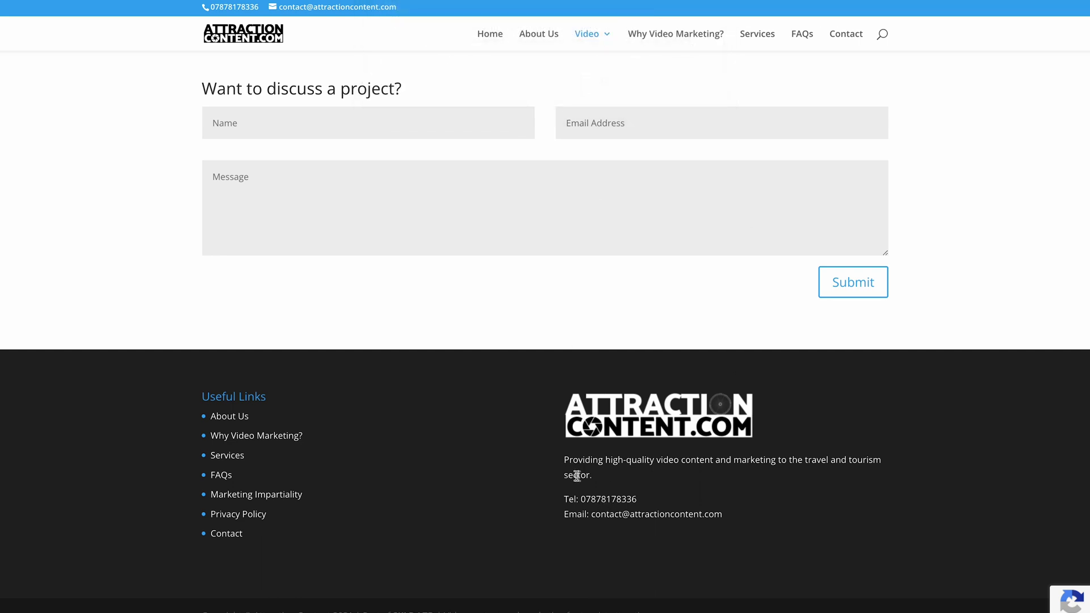
{"action": "key", "text": "Home"}
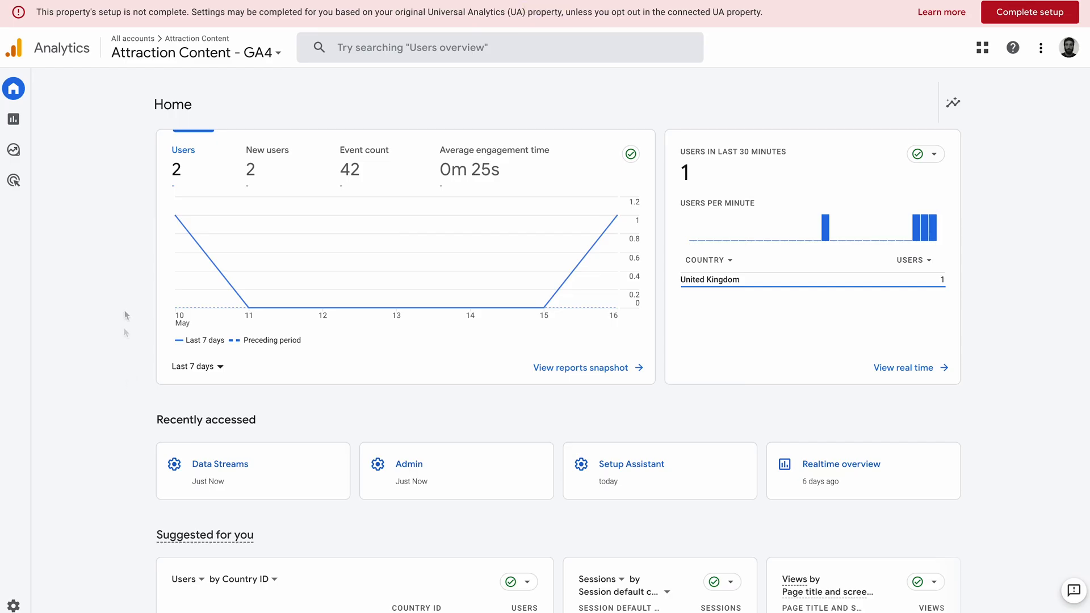
Open the Admin settings for the Attraction Content - GA4 property from the left navigation rail.
{"action": "mouse_move", "coordinate": [387, 310]}
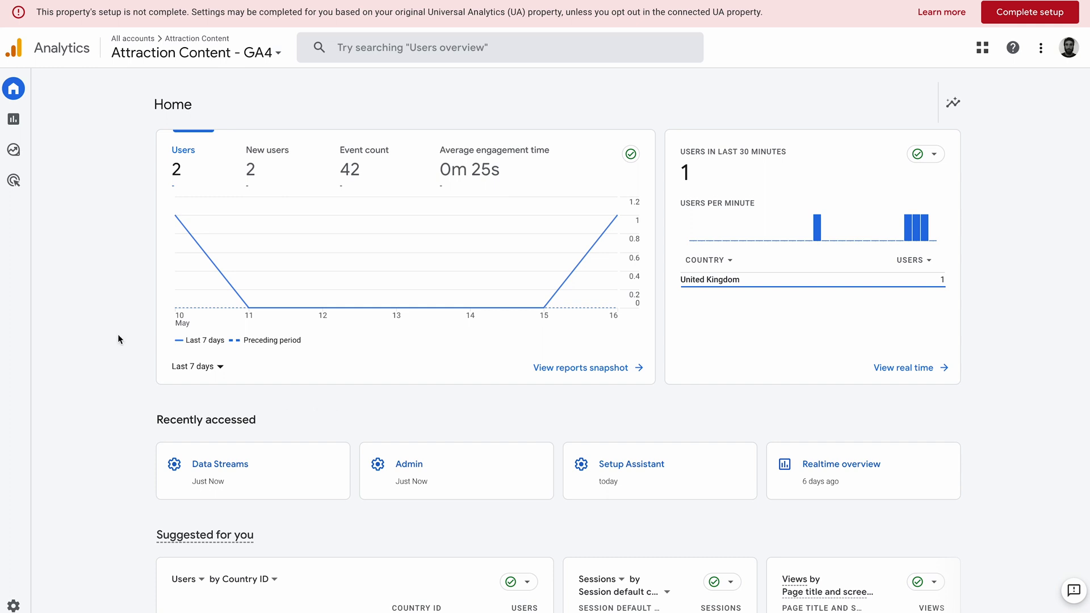
{"action": "mouse_move", "coordinate": [17, 605]}
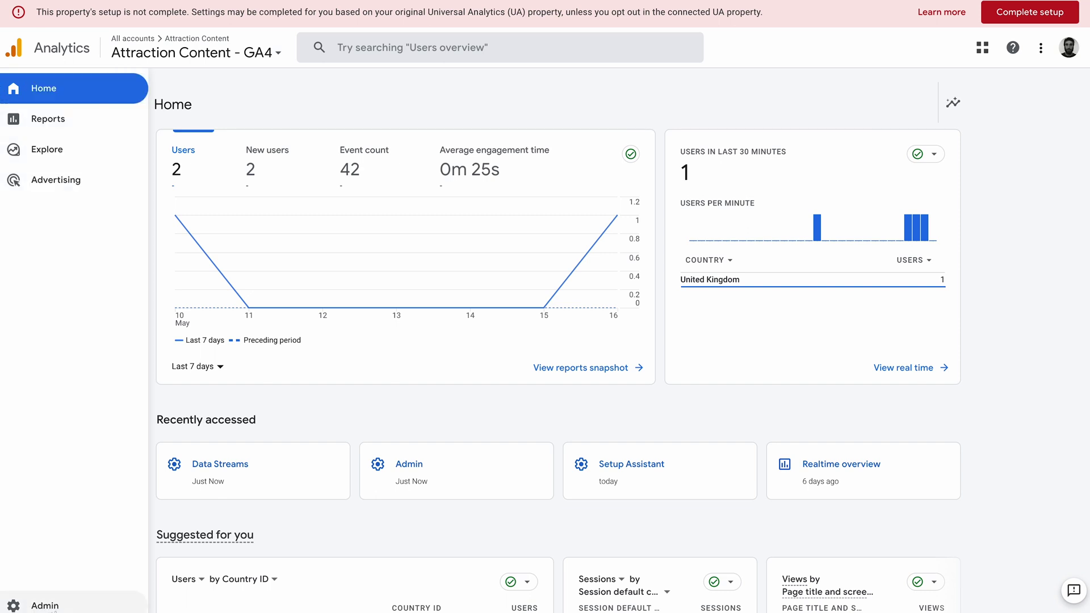
{"action": "left_click", "coordinate": [46, 606]}
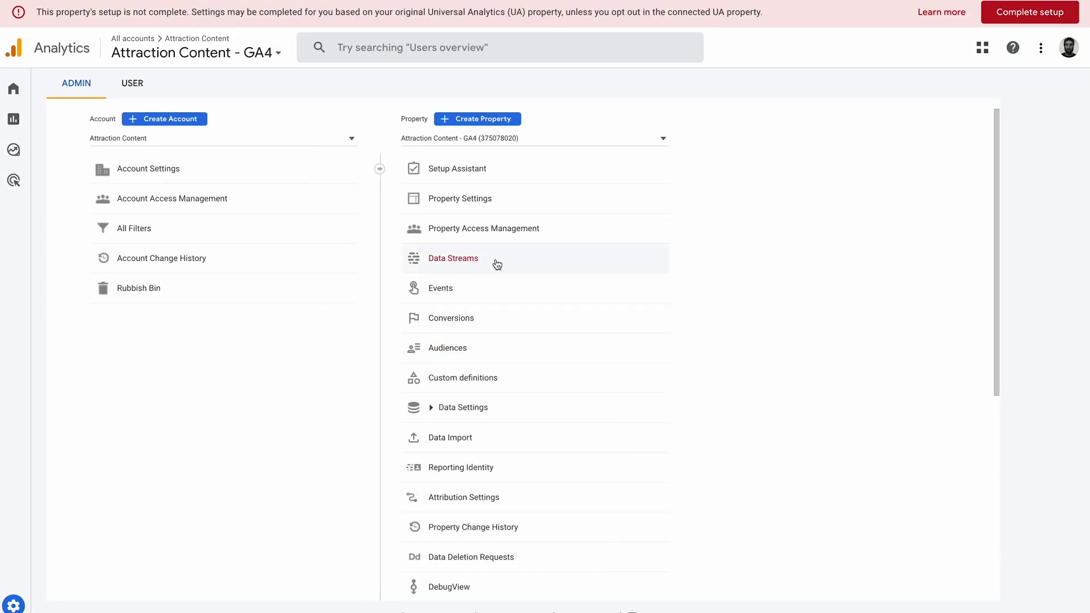
Save the Attraction Content - GA4 web stream's enhanced measurement settings and close the stream details.
{"action": "left_click", "coordinate": [497, 264]}
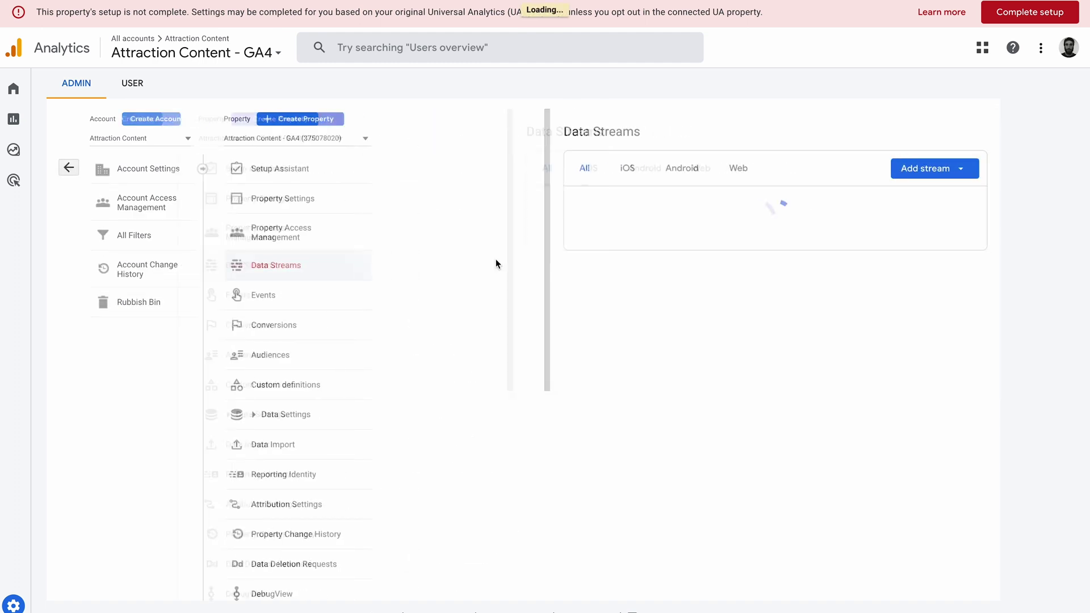
{"action": "left_click", "coordinate": [885, 218]}
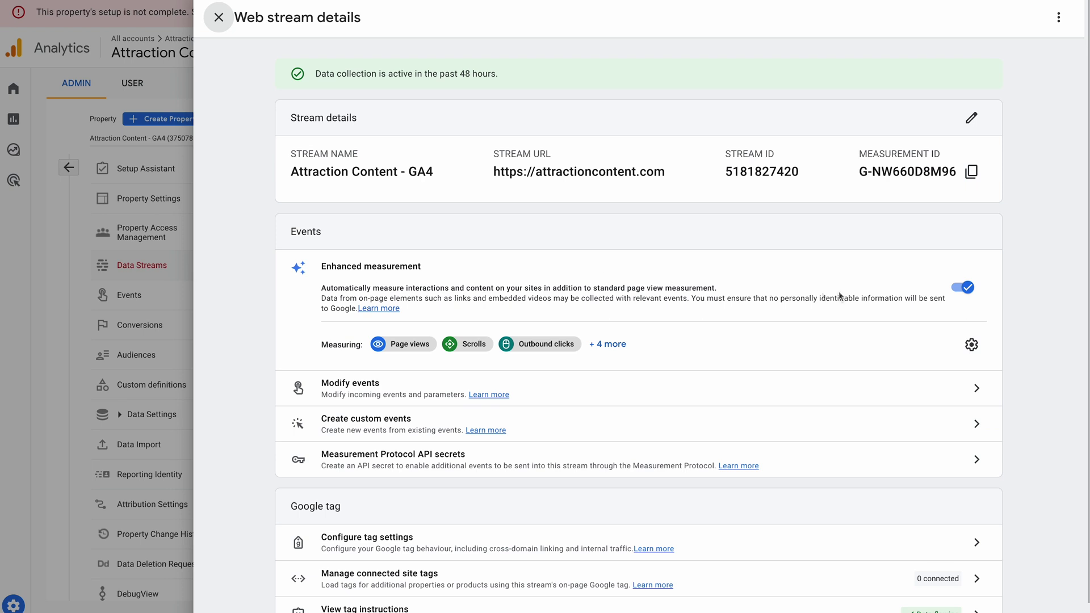
{"action": "left_click", "coordinate": [972, 345]}
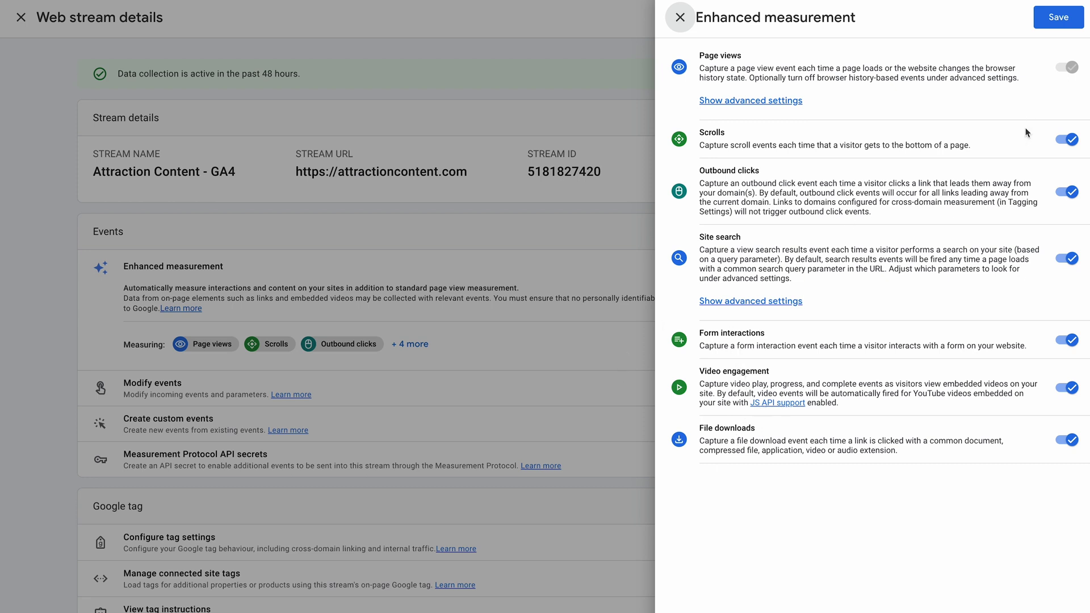
{"action": "left_click", "coordinate": [1065, 18]}
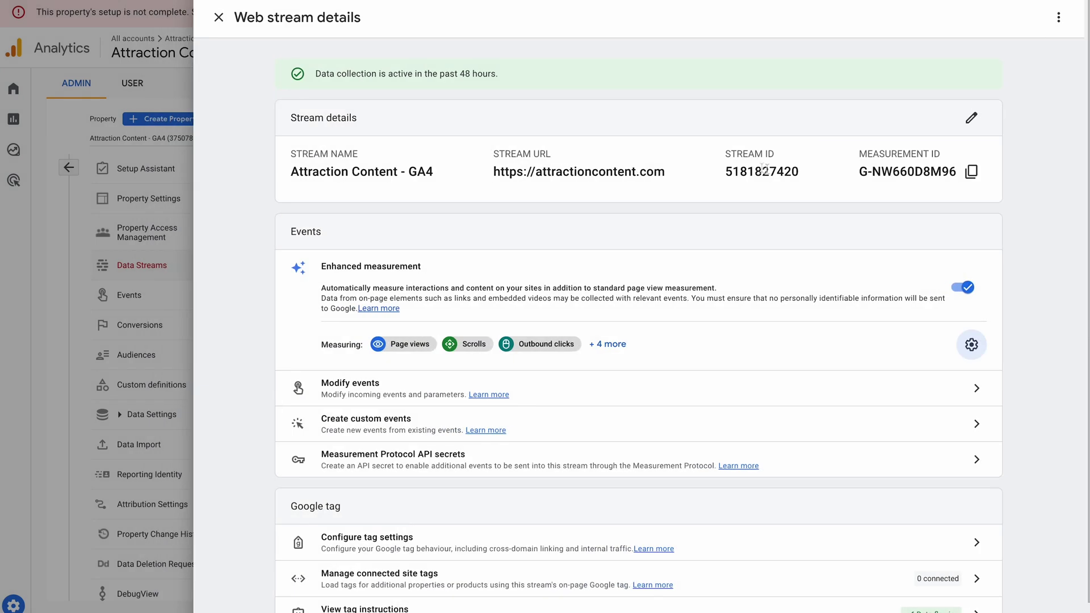
{"action": "left_click", "coordinate": [219, 18]}
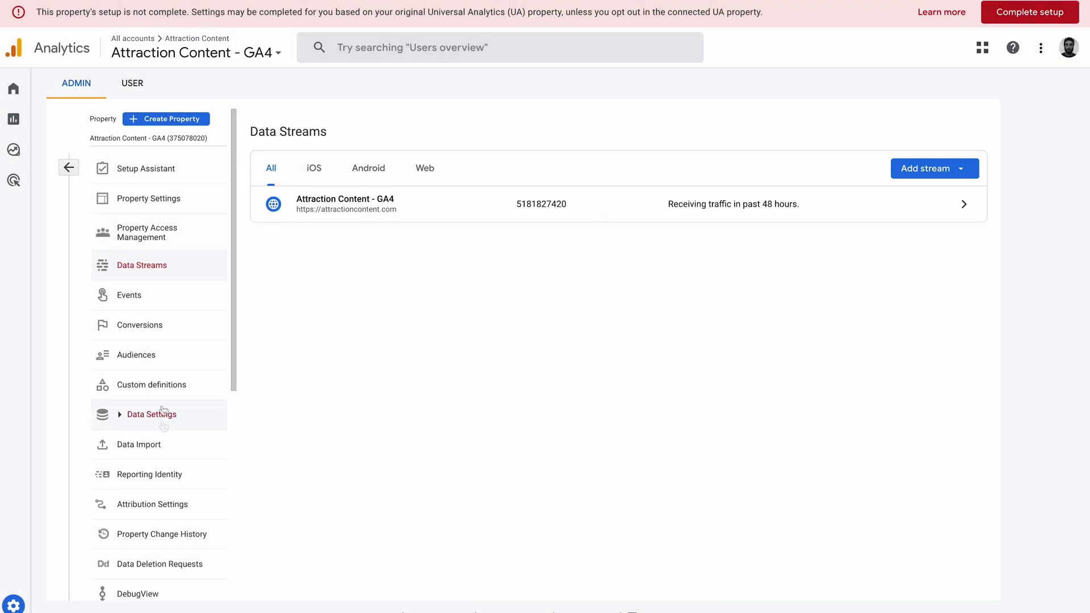
Open the property's Events list and its customised events panel via Create event.
{"action": "left_click", "coordinate": [159, 296]}
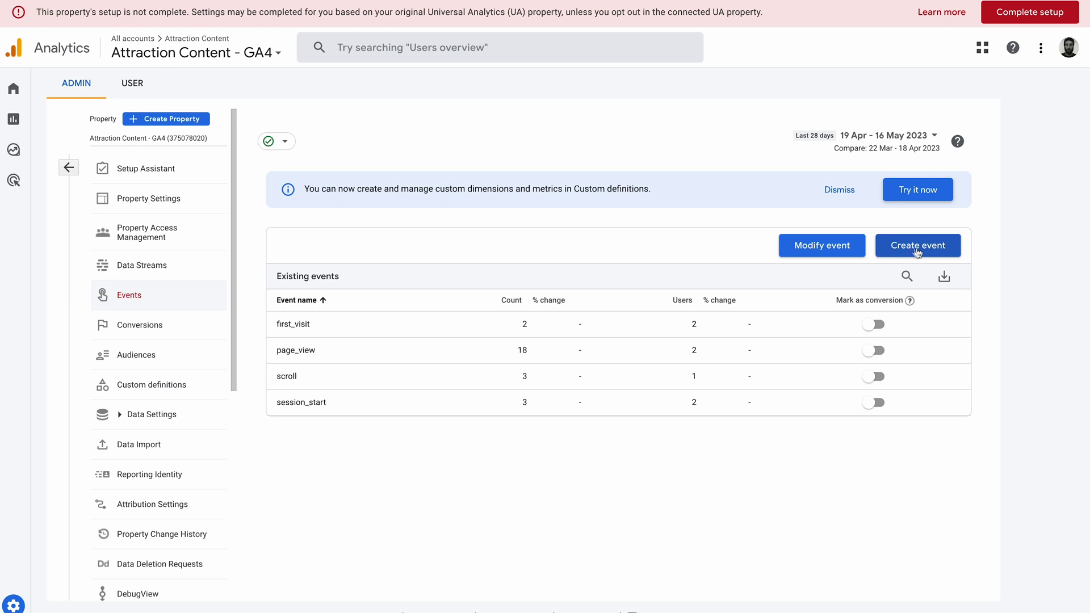
{"action": "left_click", "coordinate": [916, 250]}
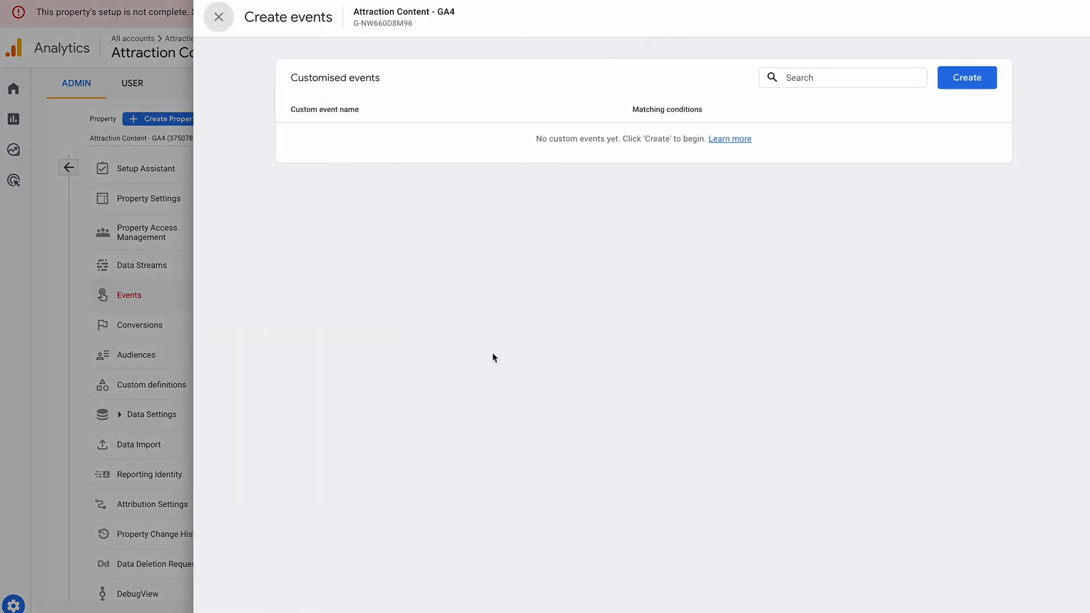
Start a new custom event and enter a first name for it, 'Phone Number'.
{"action": "left_click", "coordinate": [960, 84]}
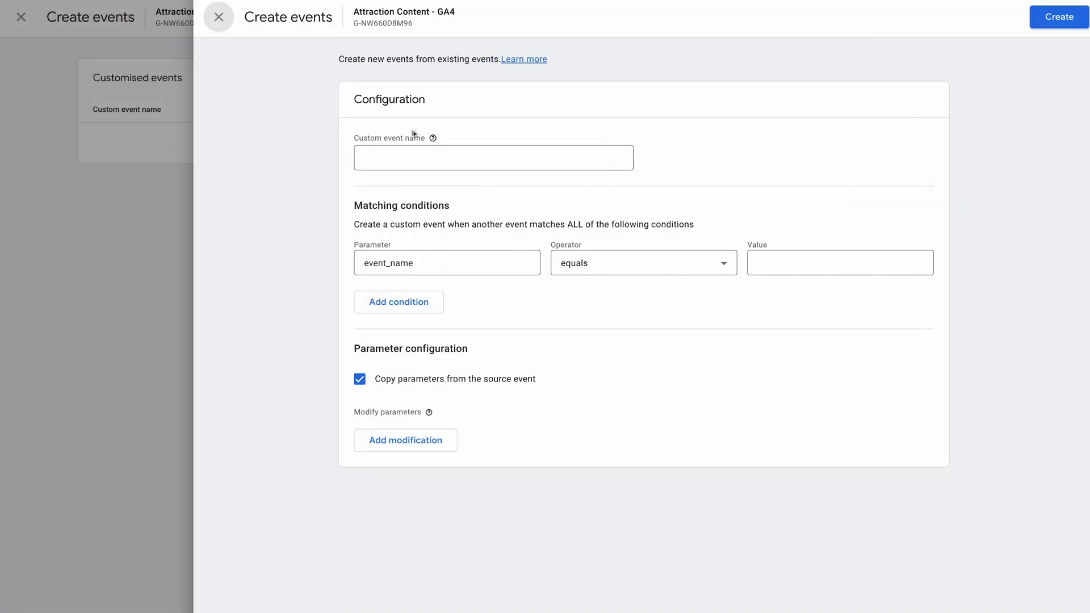
{"action": "left_click", "coordinate": [401, 164]}
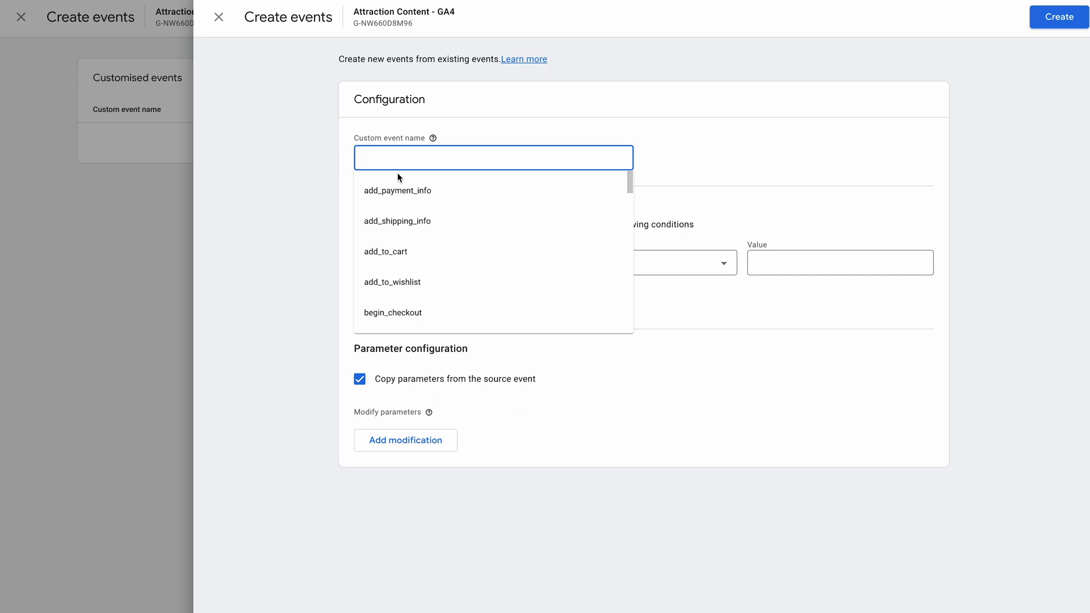
{"action": "type", "text": "phone_number_"}
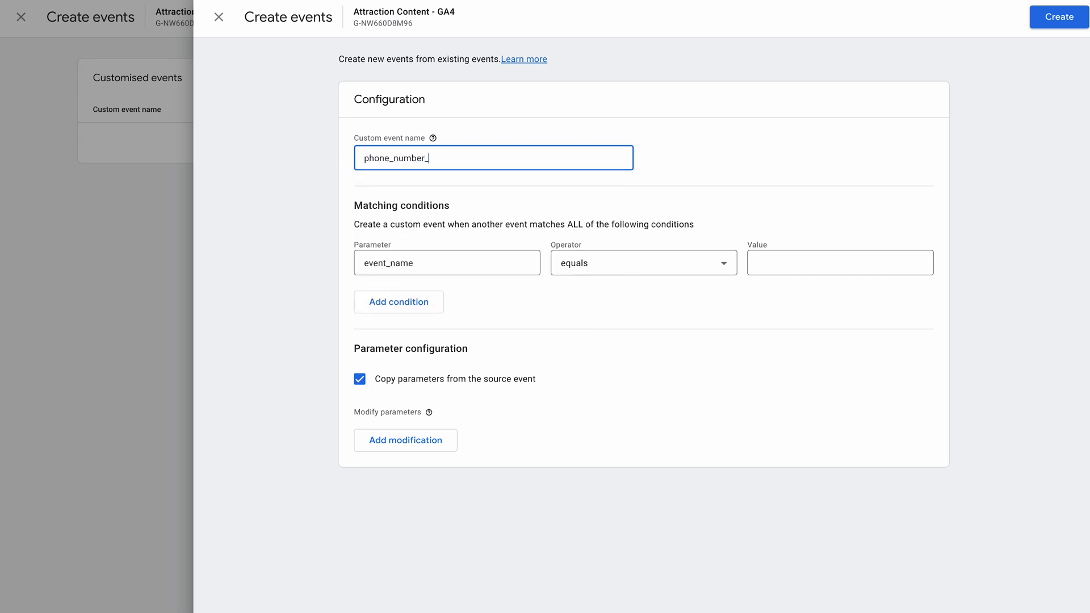
{"action": "type", "text": "clicks"}
{"action": "key", "text": "ctrl+a"}
{"action": "key", "text": "BackSpace"}
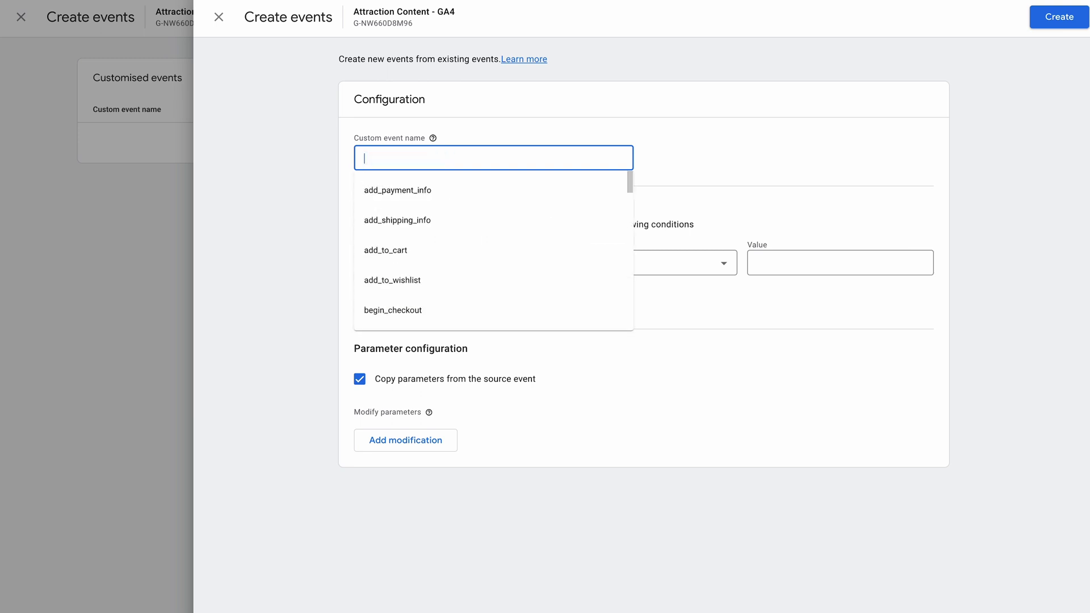
{"action": "type", "text": "Phone Number"}
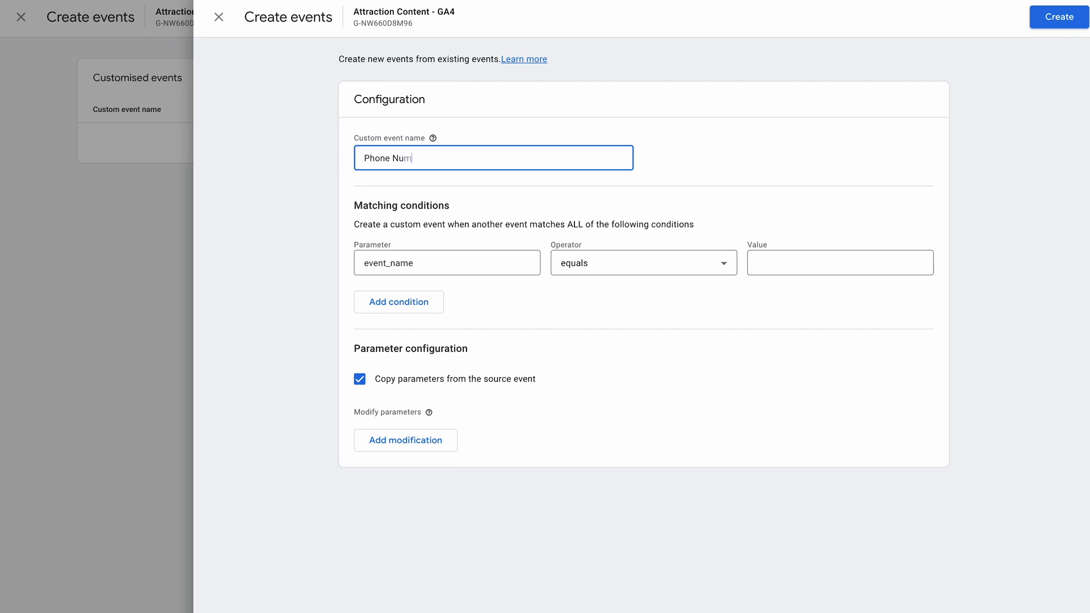
{"action": "left_click", "coordinate": [820, 161]}
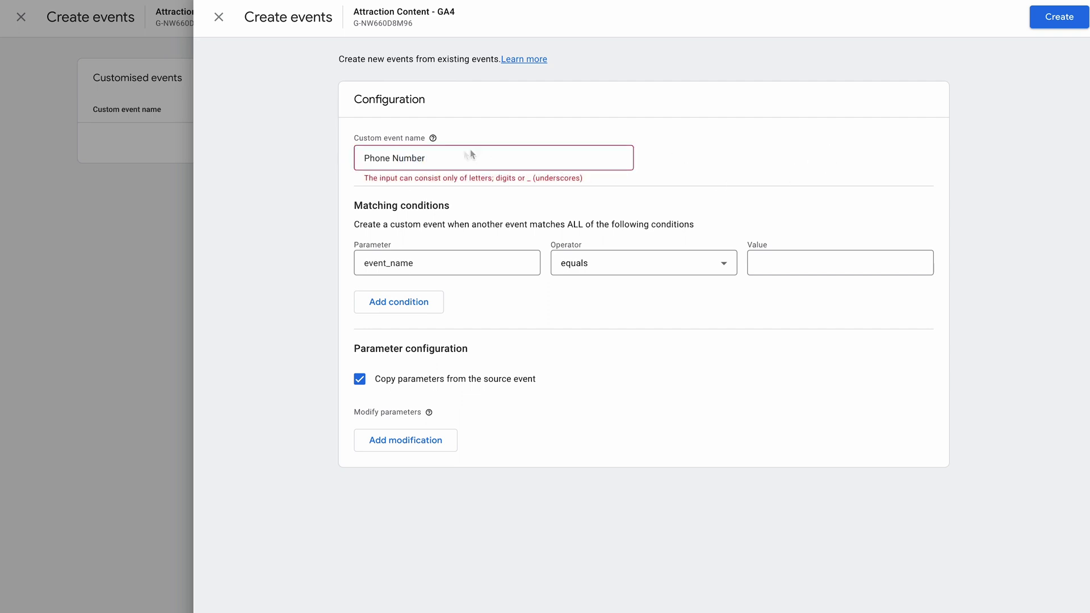
Join the name's words with underscores and add the Clicks suffix.
{"action": "left_click", "coordinate": [382, 158]}
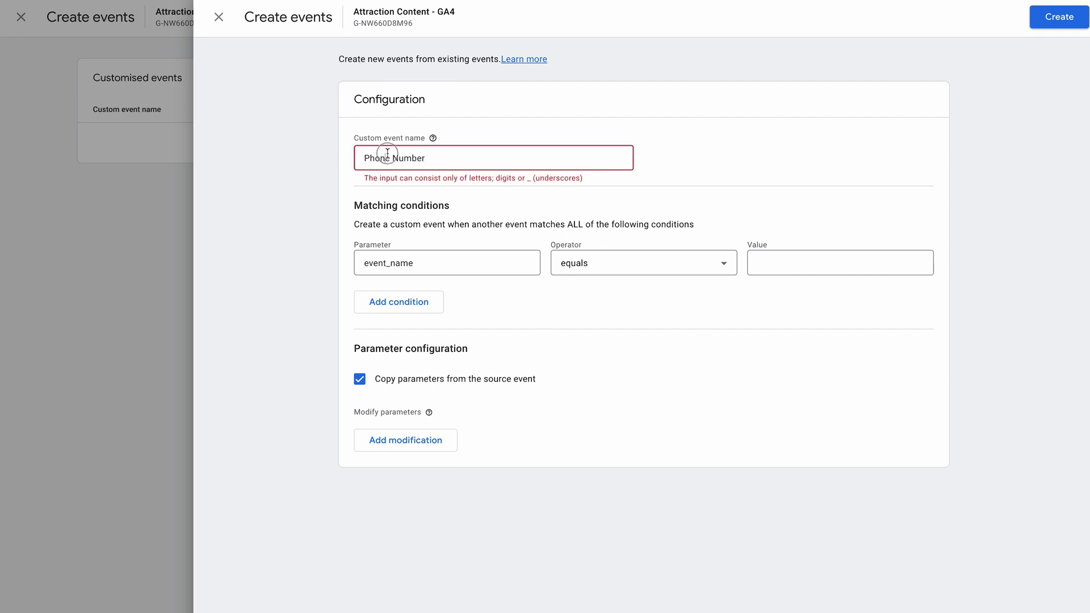
{"action": "key", "text": "BackSpace"}
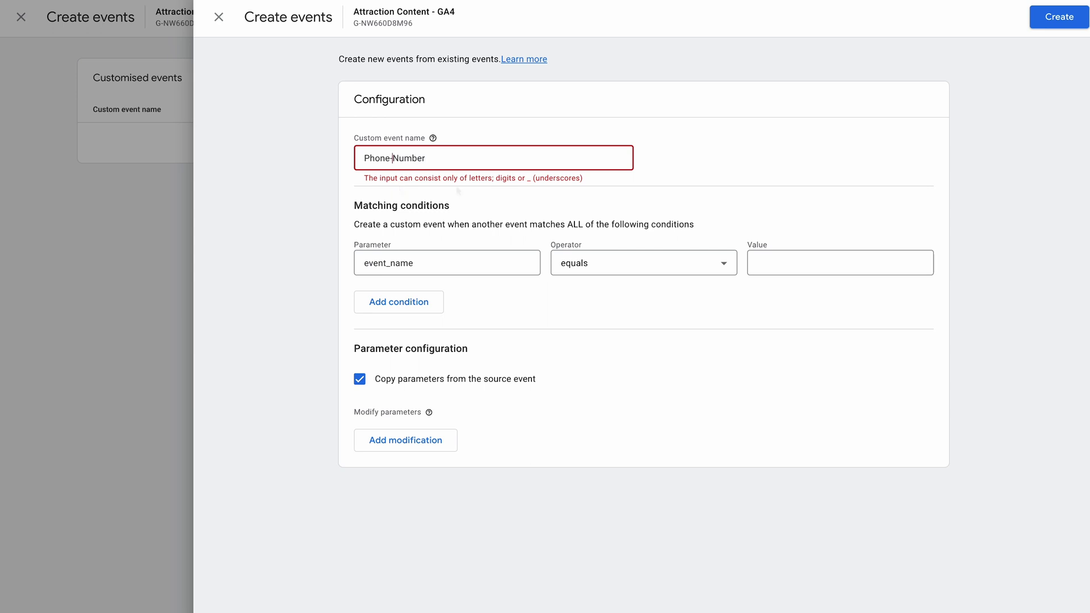
{"action": "type", "text": "-"}
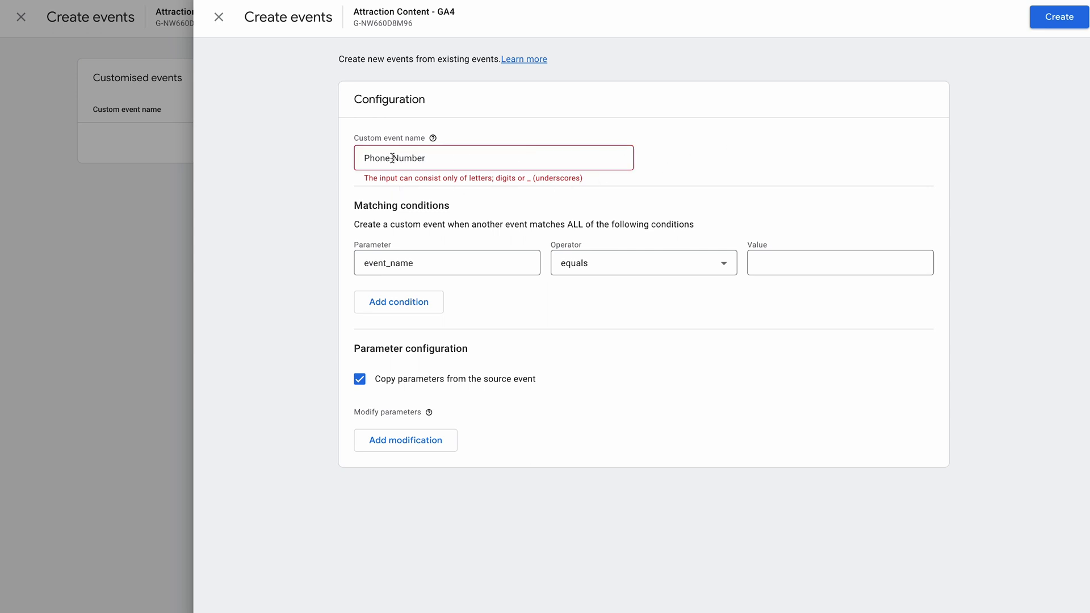
{"action": "key", "text": "BackSpace"}
{"action": "type", "text": "_"}
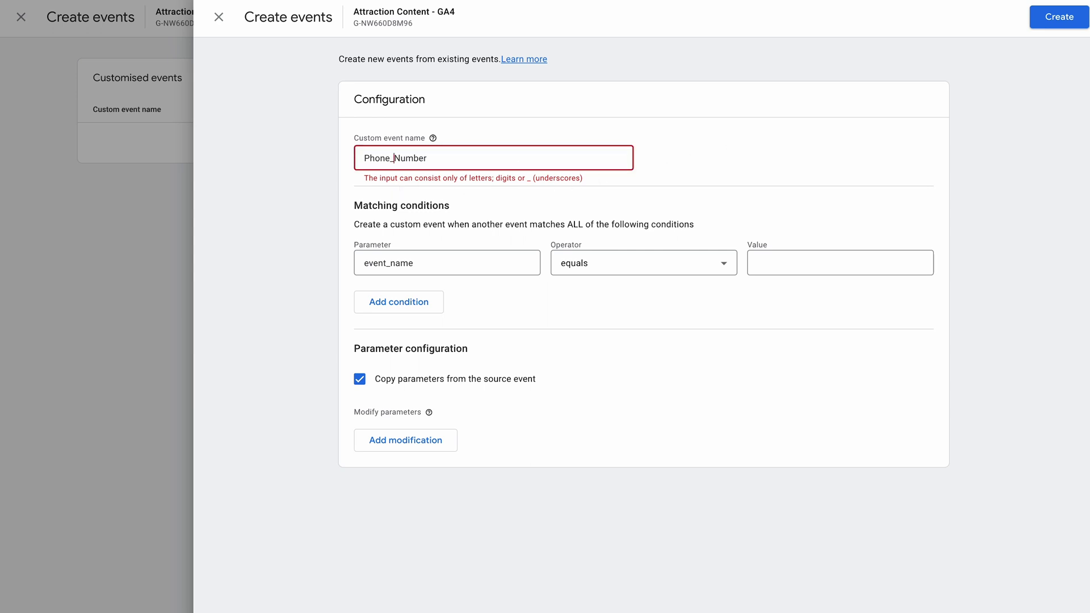
{"action": "left_click", "coordinate": [441, 161]}
{"action": "key", "text": "BackSpace"}
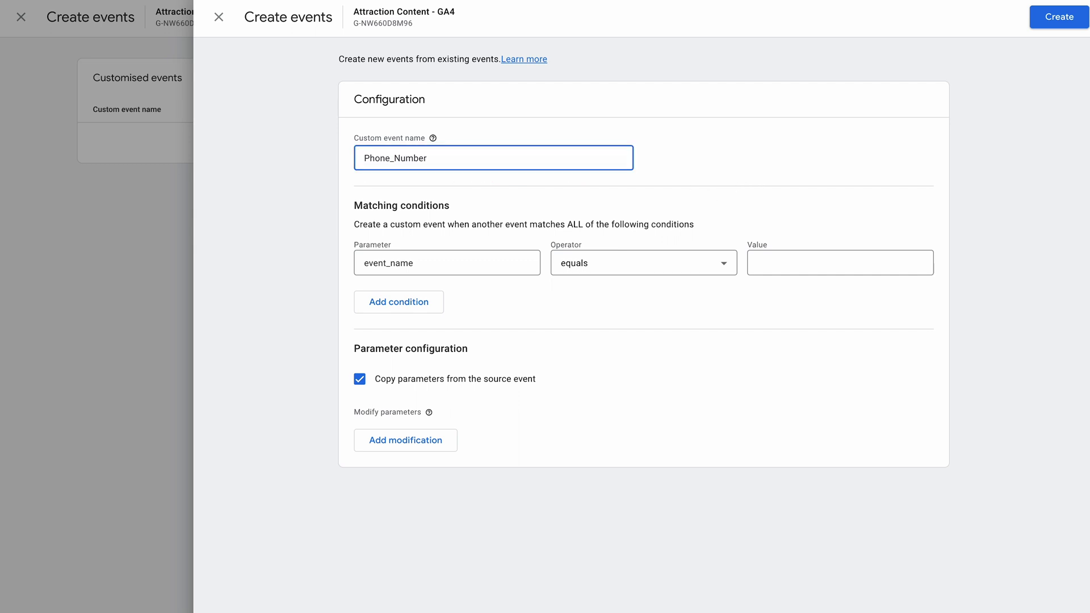
{"action": "key", "text": "ctrl+a"}
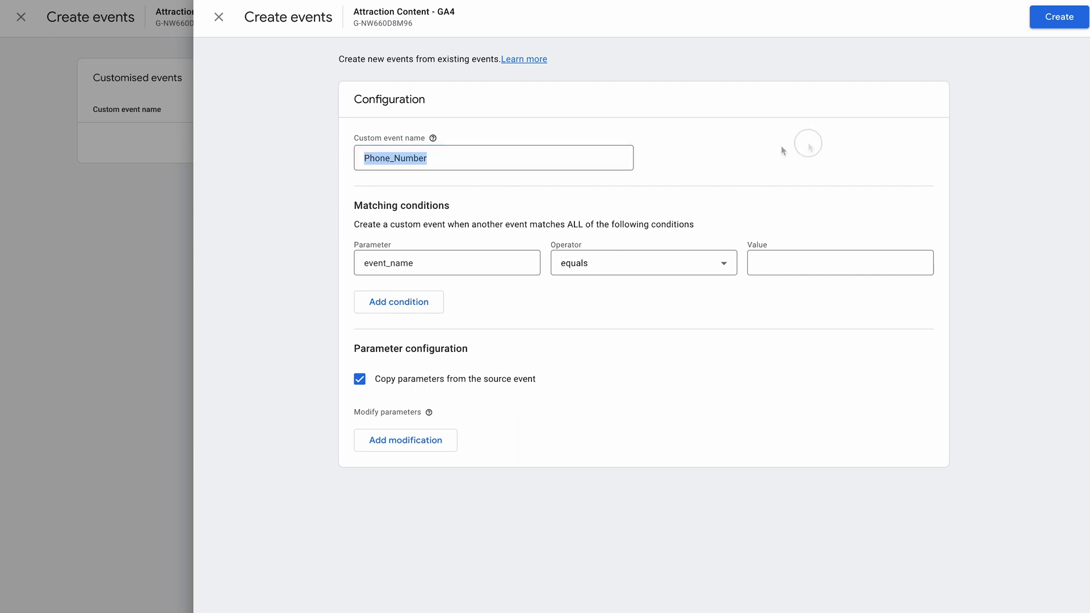
{"action": "left_click", "coordinate": [452, 164]}
{"action": "type", "text": "_C"}
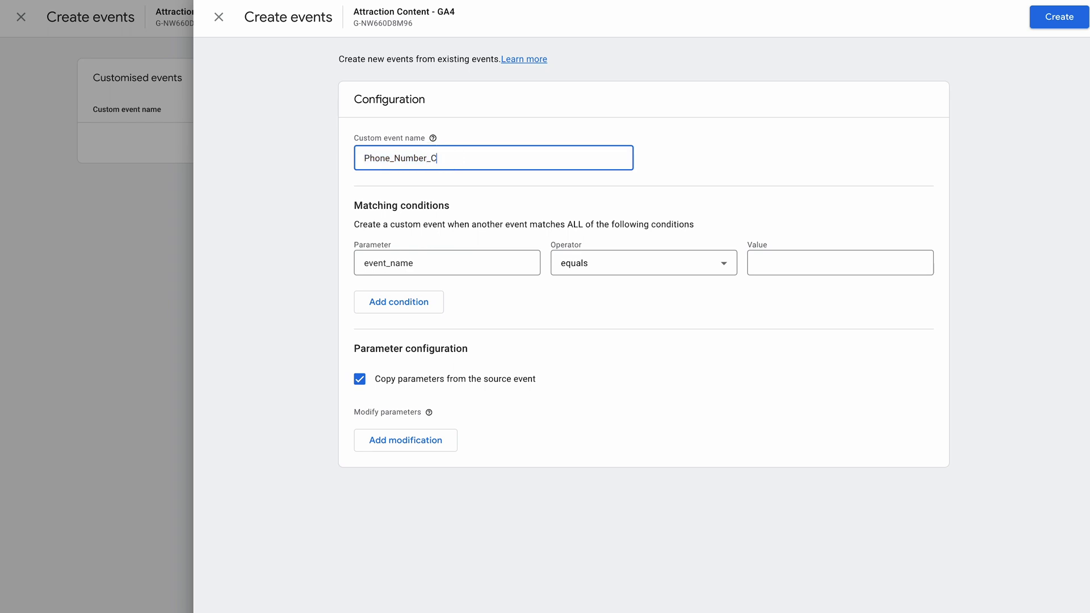
{"action": "type", "text": "ick"}
Lowercase the name to 'phone_number_clicks' and focus the event_name condition's Value field.
{"action": "key", "text": "BackSpace"}
{"action": "key", "text": "BackSpace"}
{"action": "type", "text": "cl"}
{"action": "key", "text": "BackSpace"}
{"action": "type", "text": "n"}
{"action": "key", "text": "BackSpace"}
{"action": "type", "text": "p"}
{"action": "left_click_drag", "start_coordinate": [364, 158], "coordinate": [388, 161]}
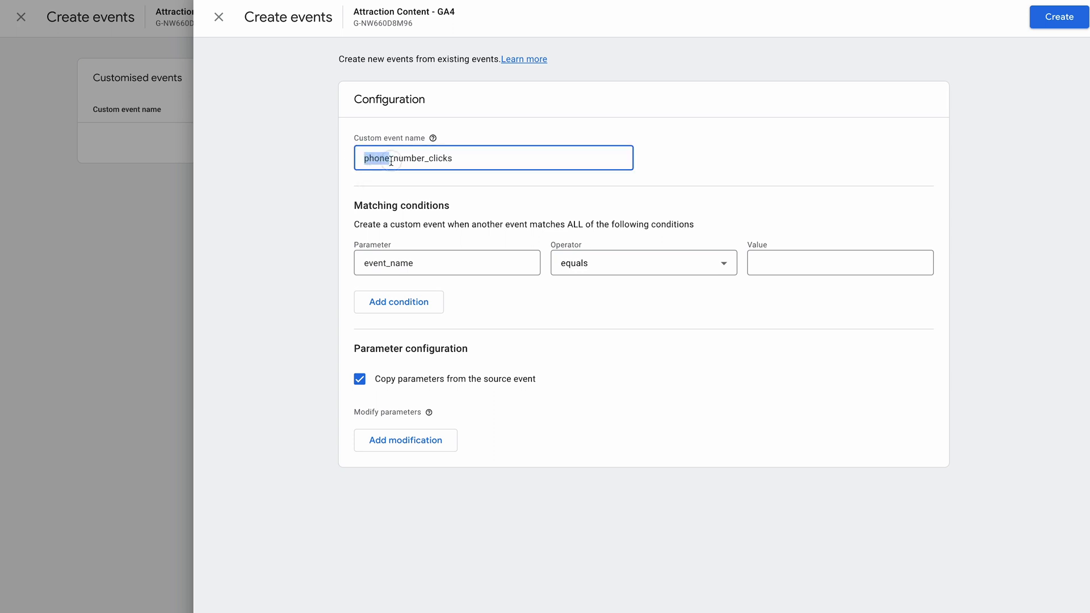
{"action": "left_click", "coordinate": [391, 160]}
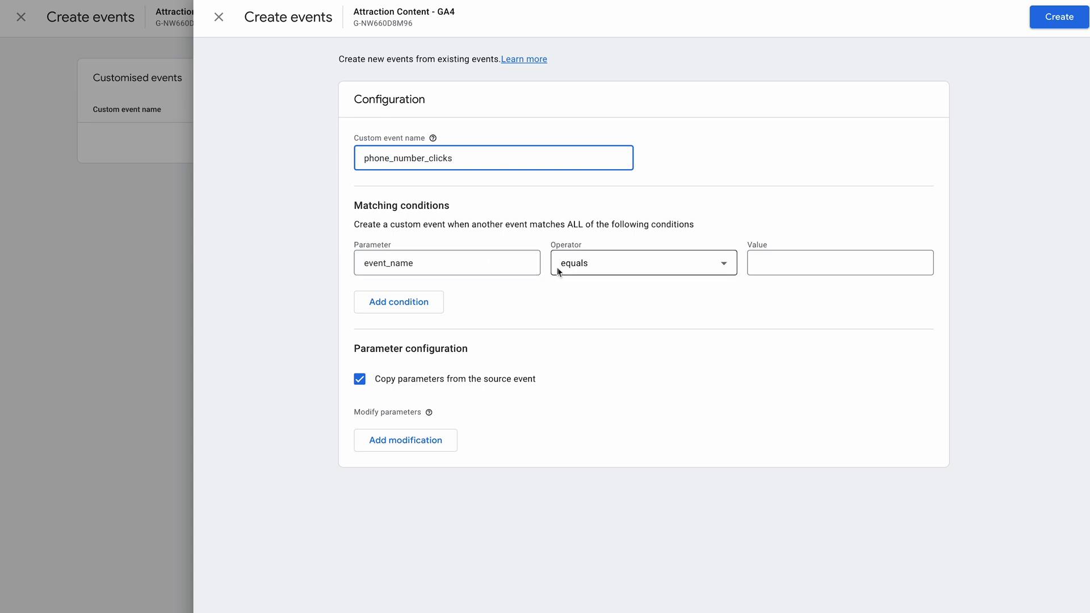
{"action": "left_click", "coordinate": [763, 261]}
Set the event_name condition to equal 'click' and add a second condition on link_url.
{"action": "type", "text": "click"}
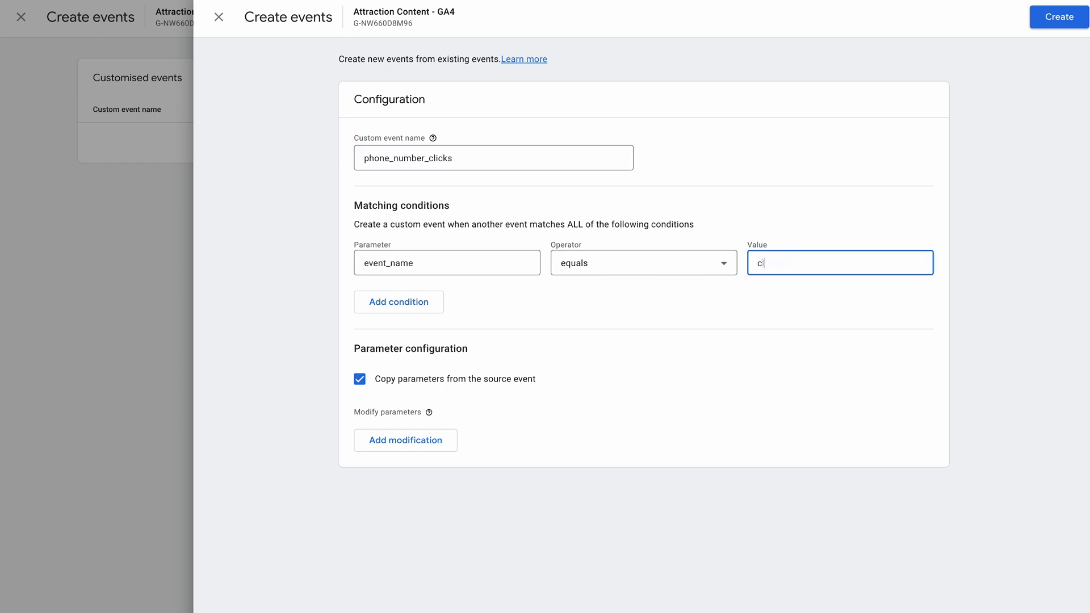
{"action": "left_click", "coordinate": [406, 308]}
{"action": "left_click", "coordinate": [420, 312]}
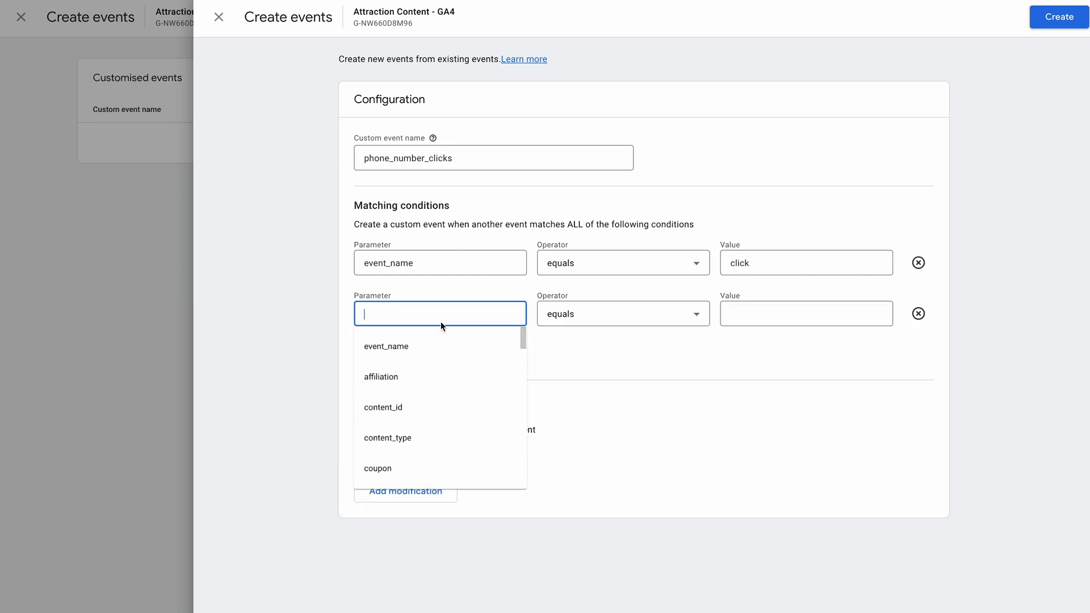
{"action": "type", "text": "link_url"}
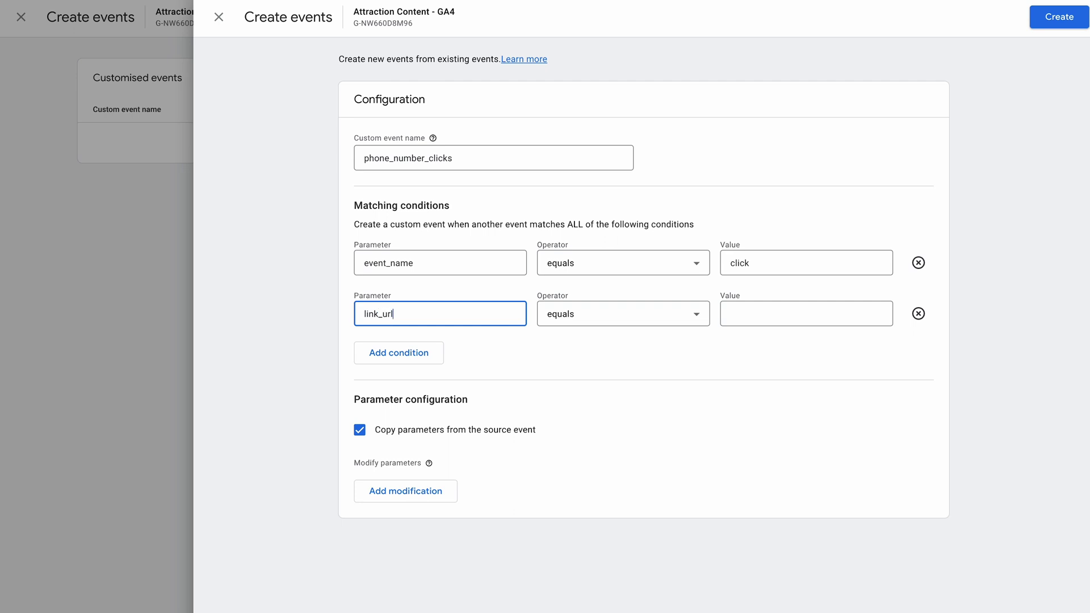
Make the link_url condition 'contains' with value 'tel:' and create the custom event.
{"action": "left_click", "coordinate": [670, 321]}
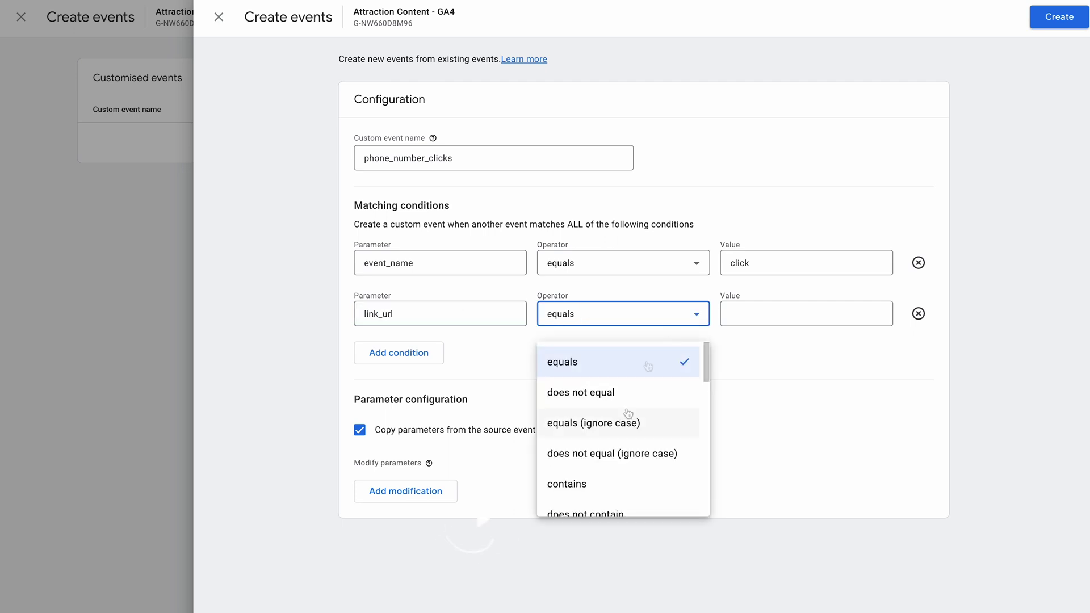
{"action": "left_click", "coordinate": [598, 482]}
{"action": "left_click", "coordinate": [749, 316]}
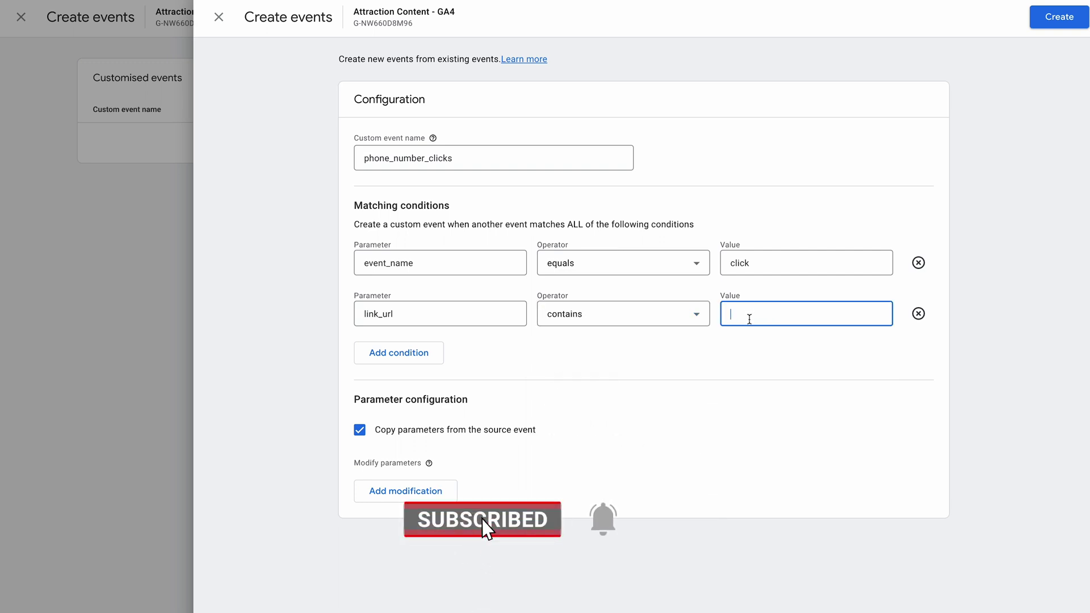
{"action": "type", "text": "tel:"}
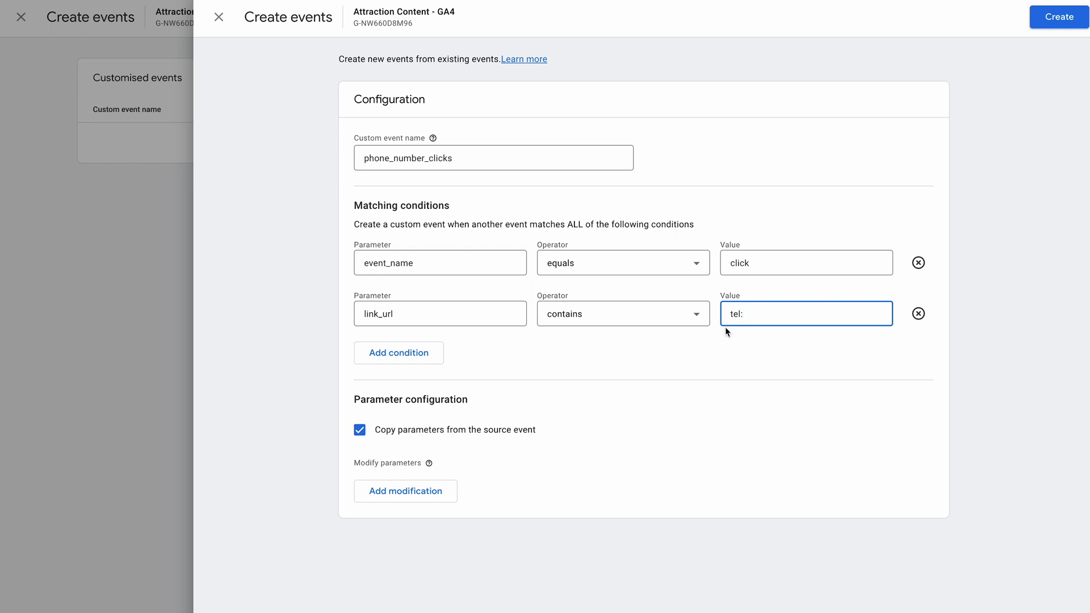
{"action": "left_click_drag", "start_coordinate": [749, 314], "coordinate": [695, 345]}
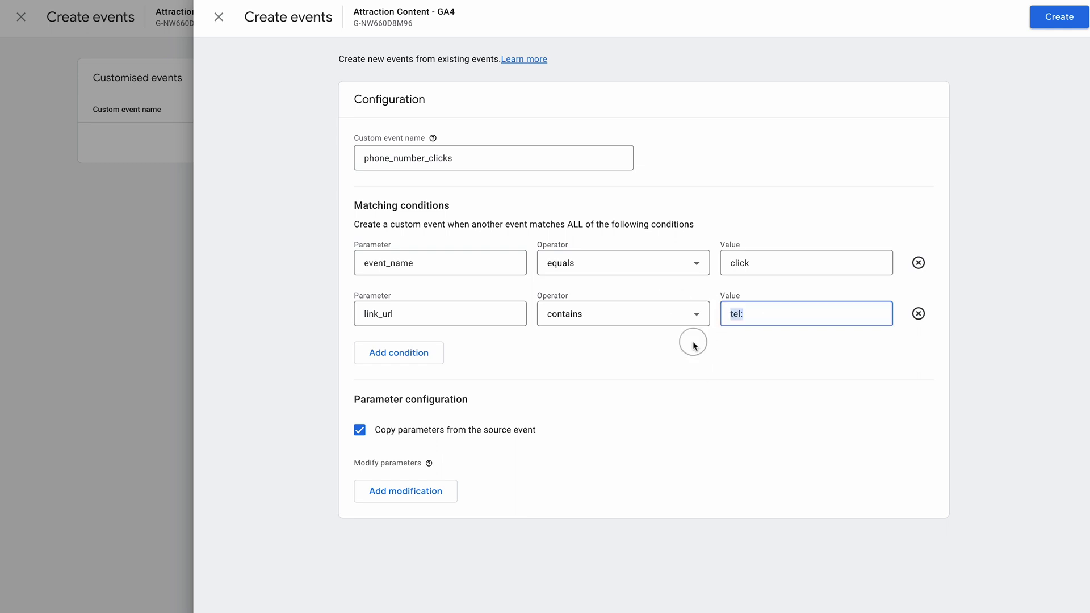
{"action": "left_click", "coordinate": [695, 345]}
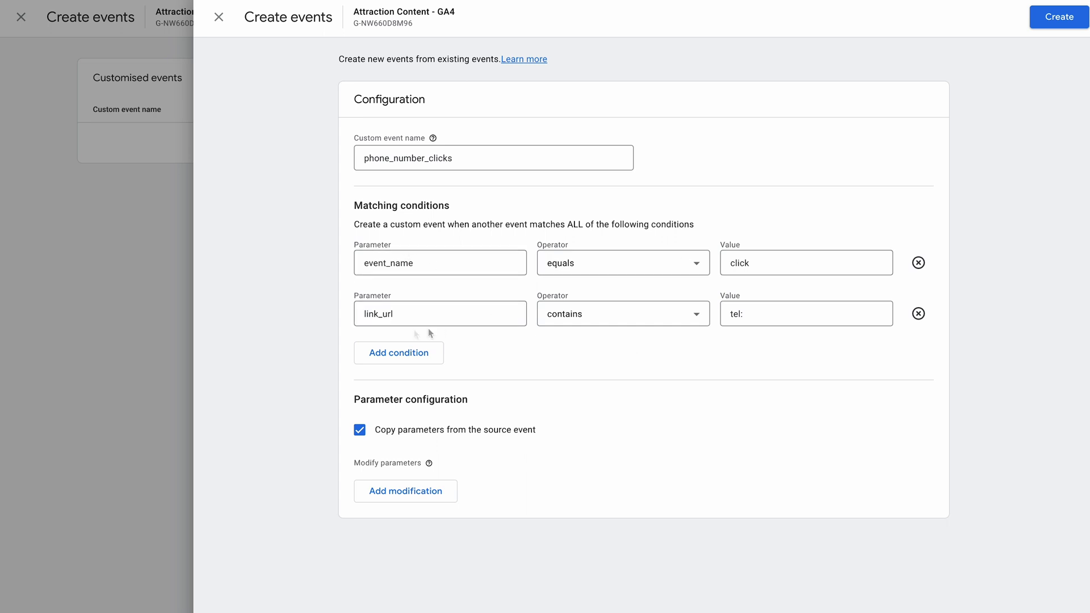
{"action": "left_click_drag", "start_coordinate": [756, 315], "coordinate": [725, 346]}
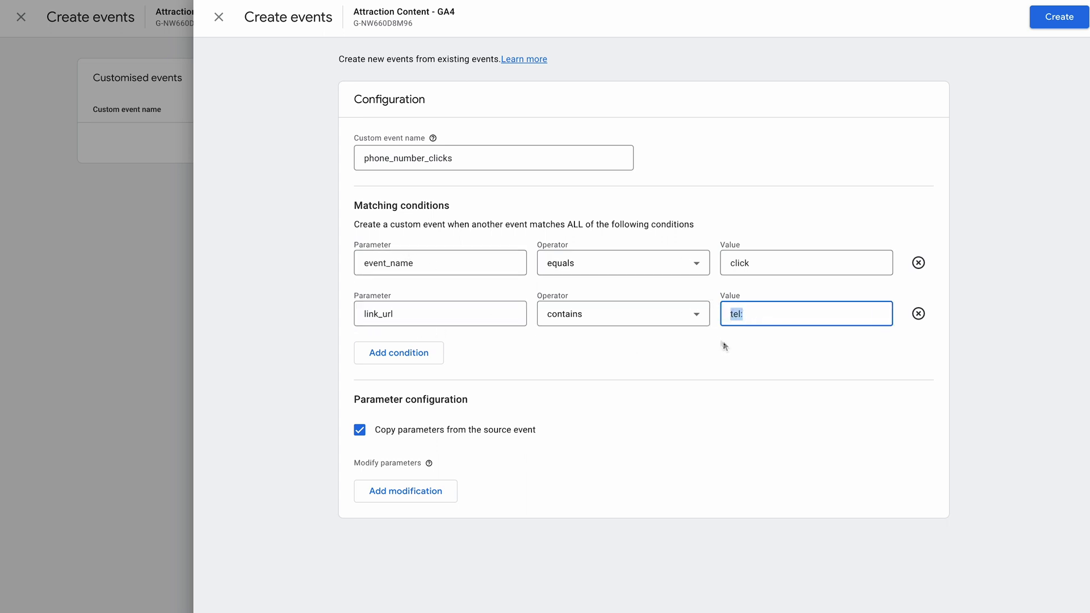
{"action": "left_click", "coordinate": [724, 344]}
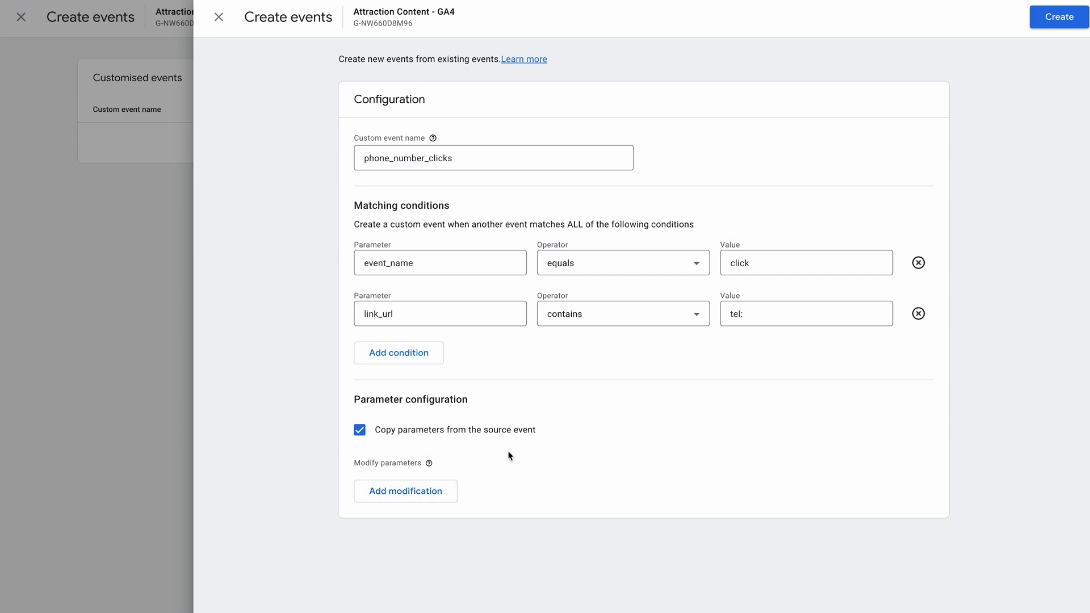
{"action": "left_click", "coordinate": [1057, 23]}
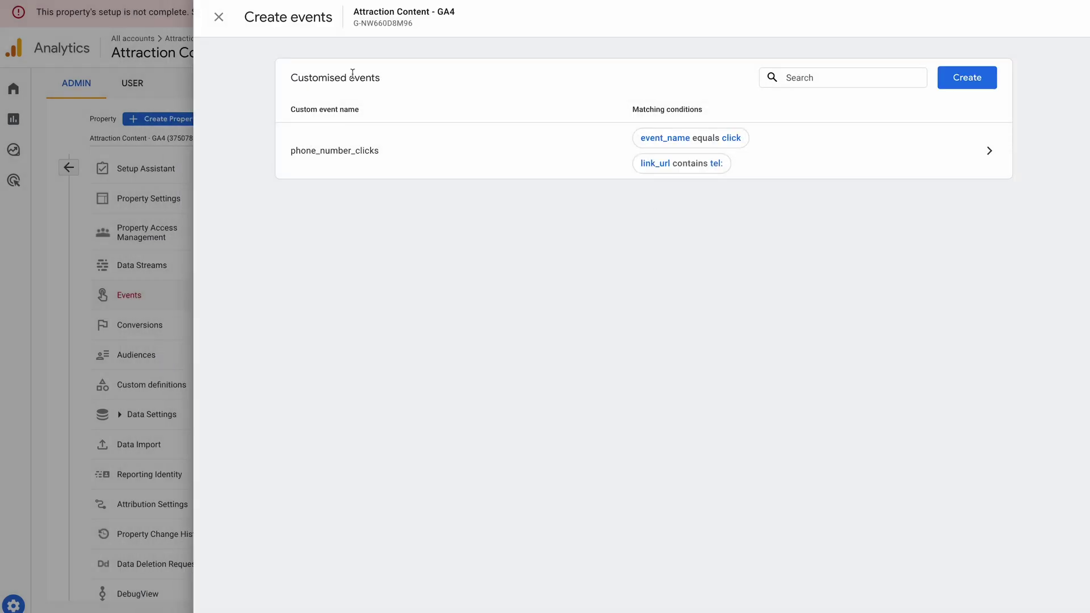
Return to the Events page and check the empty event modifications list.
{"action": "left_click", "coordinate": [218, 17]}
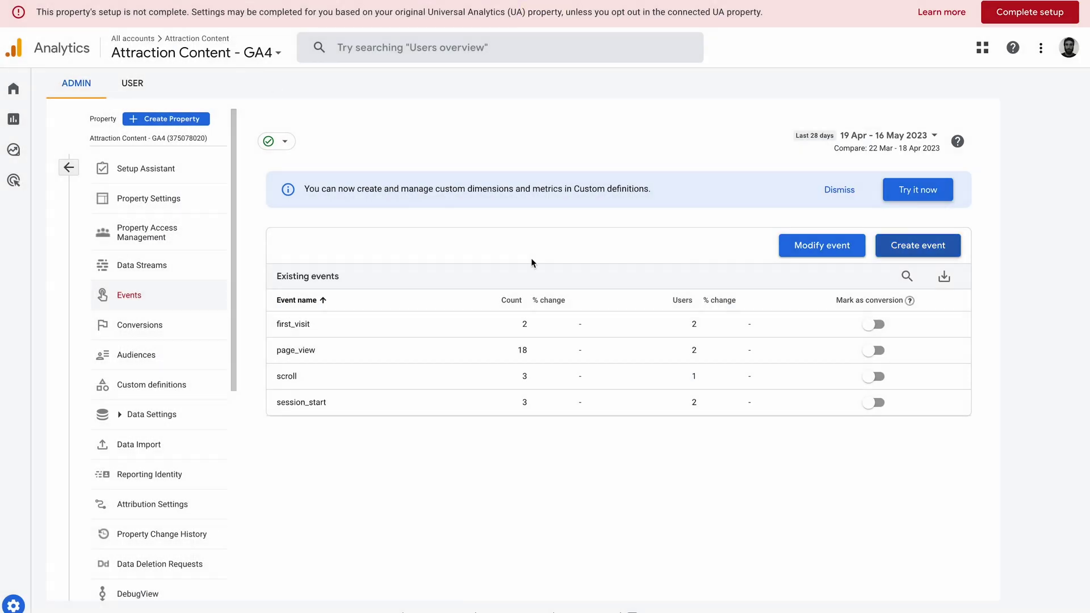
{"action": "left_click", "coordinate": [516, 240]}
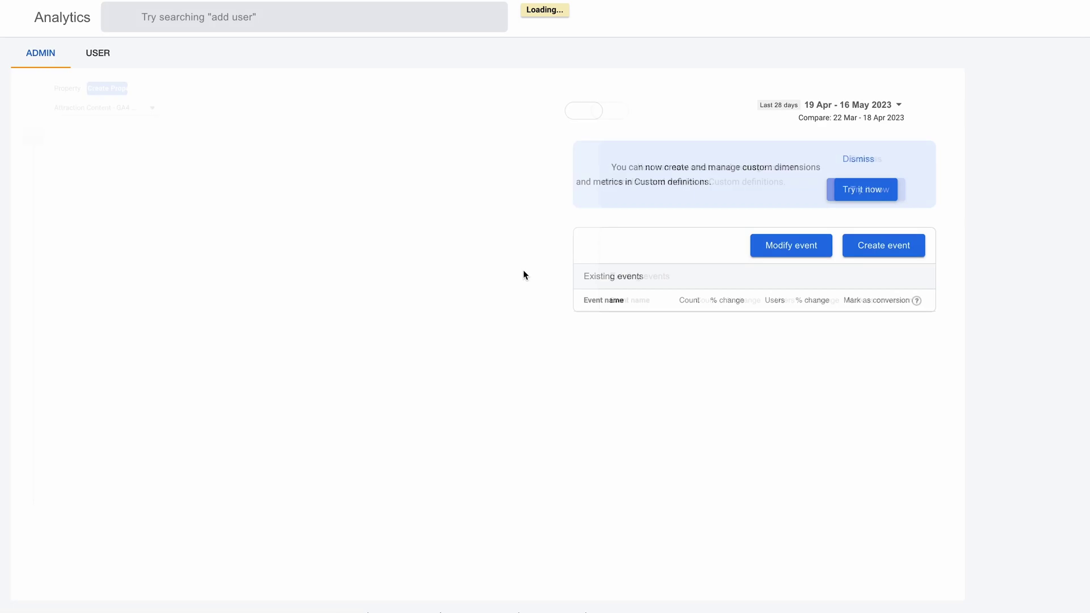
{"action": "left_click", "coordinate": [819, 244]}
{"action": "left_click", "coordinate": [230, 20]}
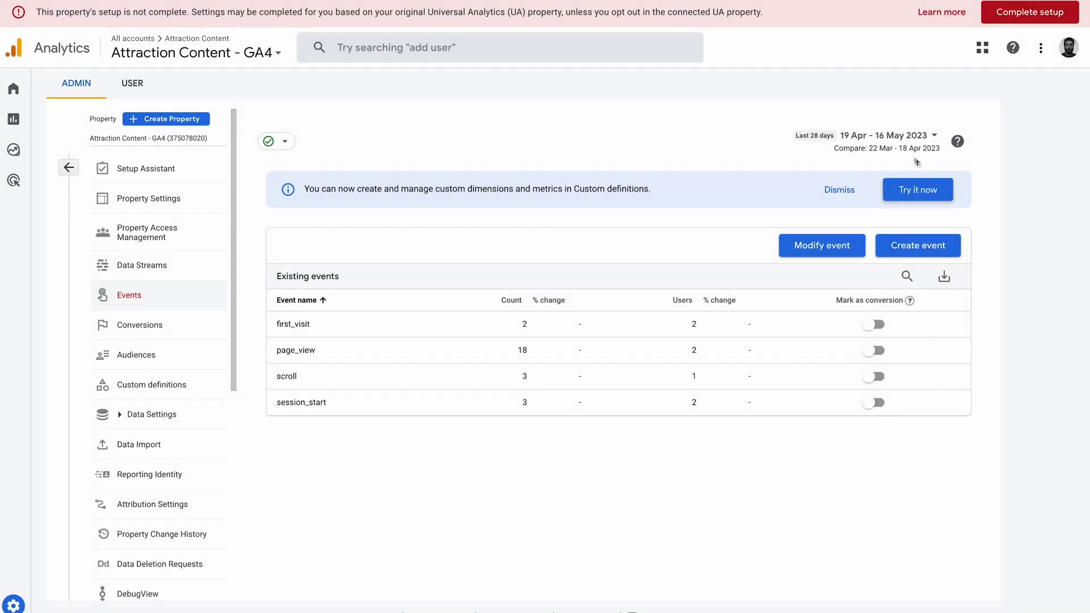
Review the saved phone_number_clicks event's conditions, then close the custom events list.
{"action": "left_click", "coordinate": [919, 247]}
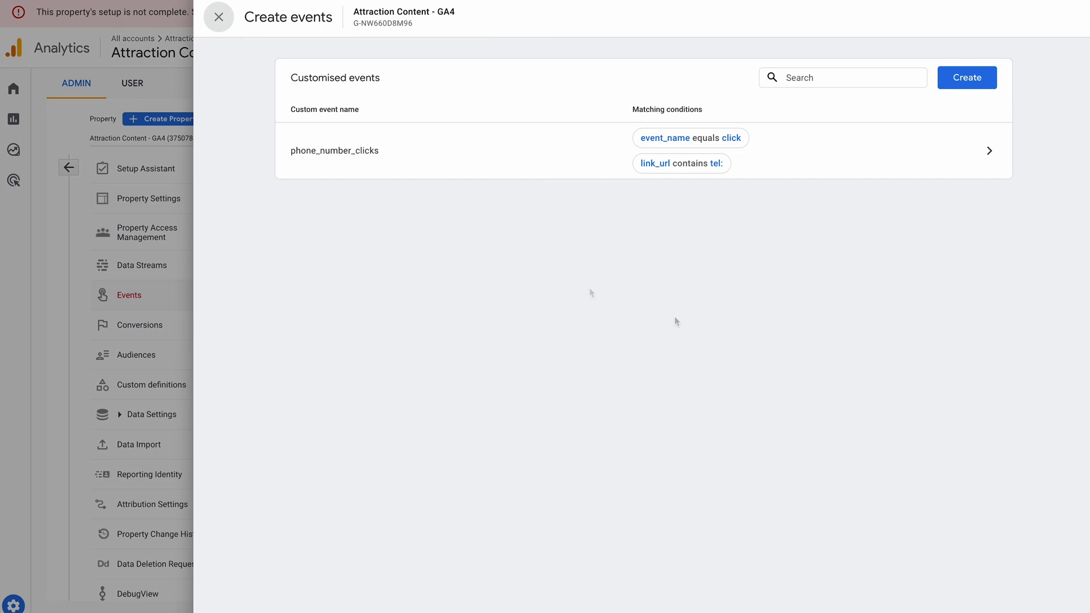
{"action": "left_click", "coordinate": [407, 159]}
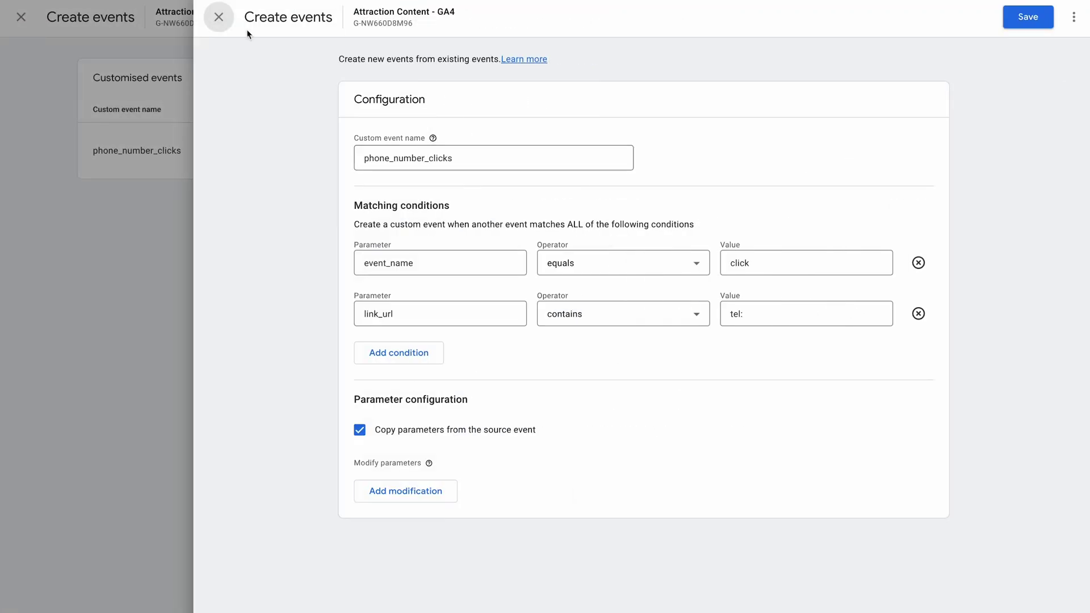
{"action": "left_click", "coordinate": [218, 17]}
{"action": "left_click", "coordinate": [219, 25]}
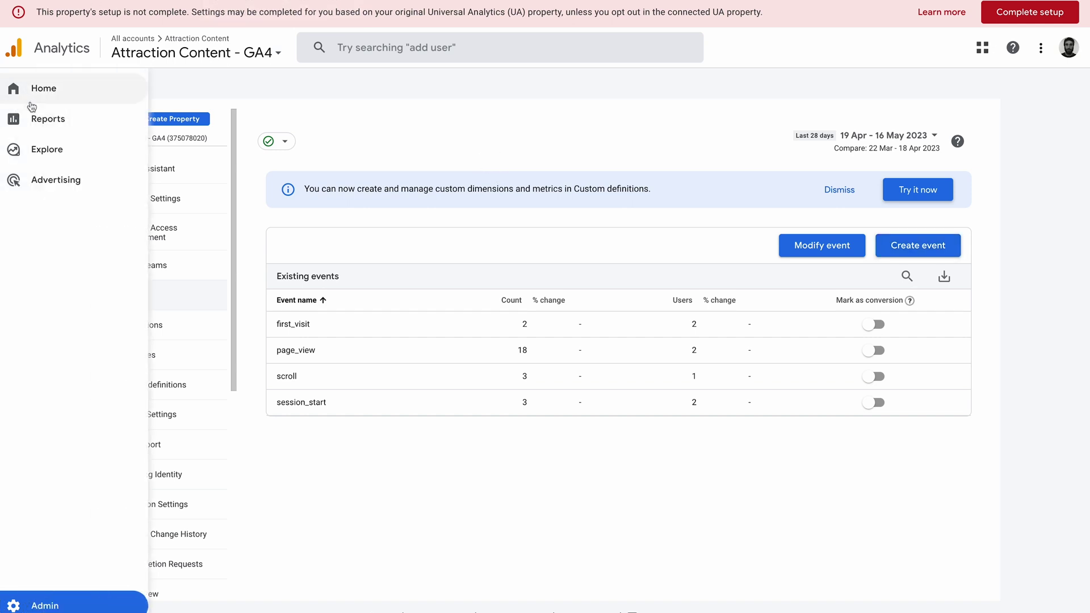
Open the Engagement > Events report in Reports.
{"action": "left_click", "coordinate": [35, 120]}
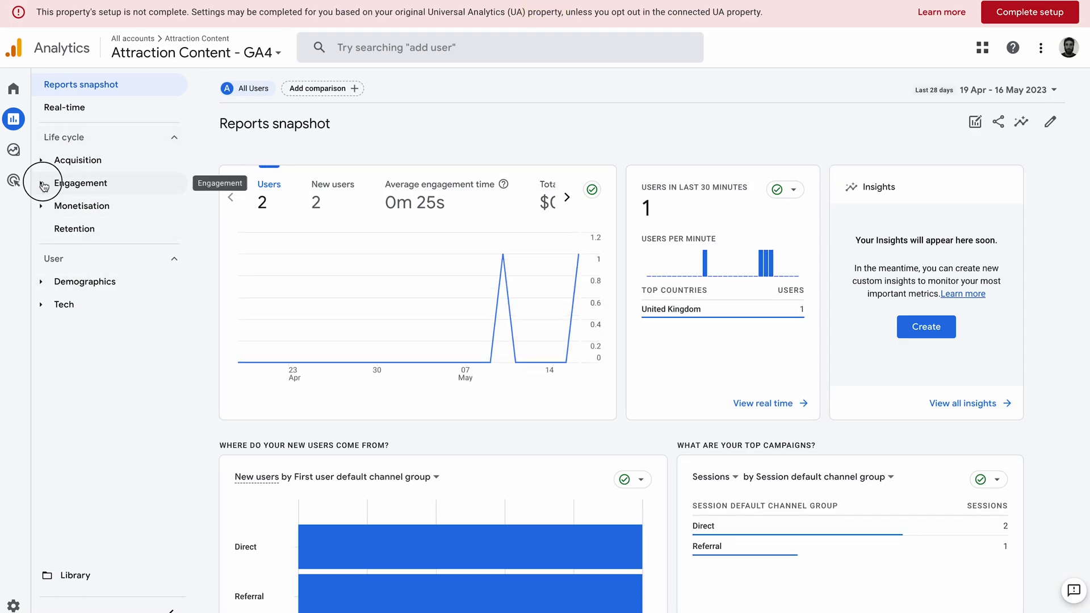
{"action": "left_click", "coordinate": [44, 182]}
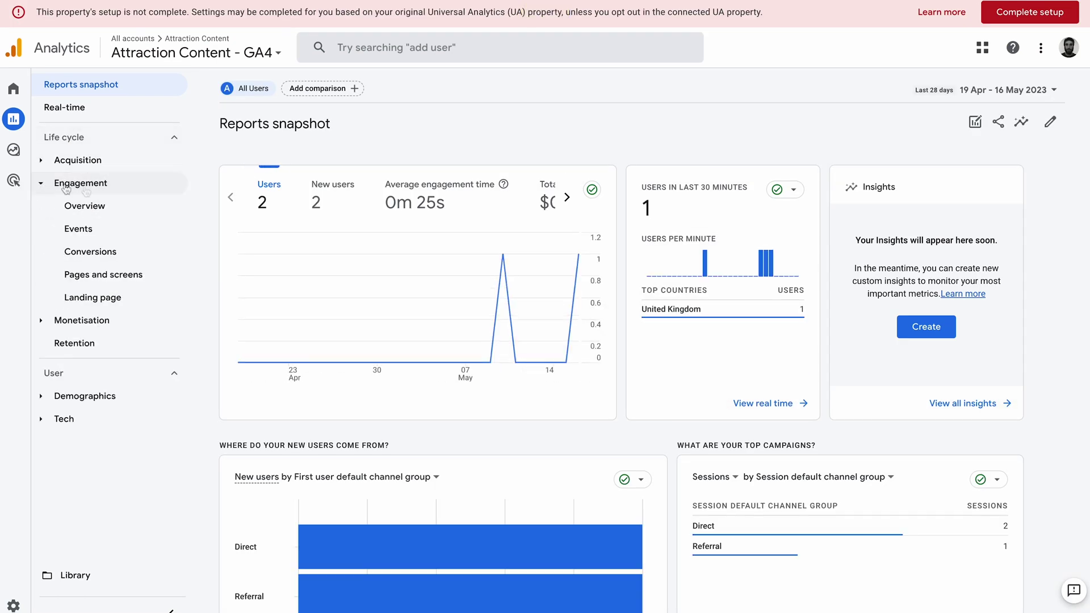
{"action": "left_click", "coordinate": [80, 235]}
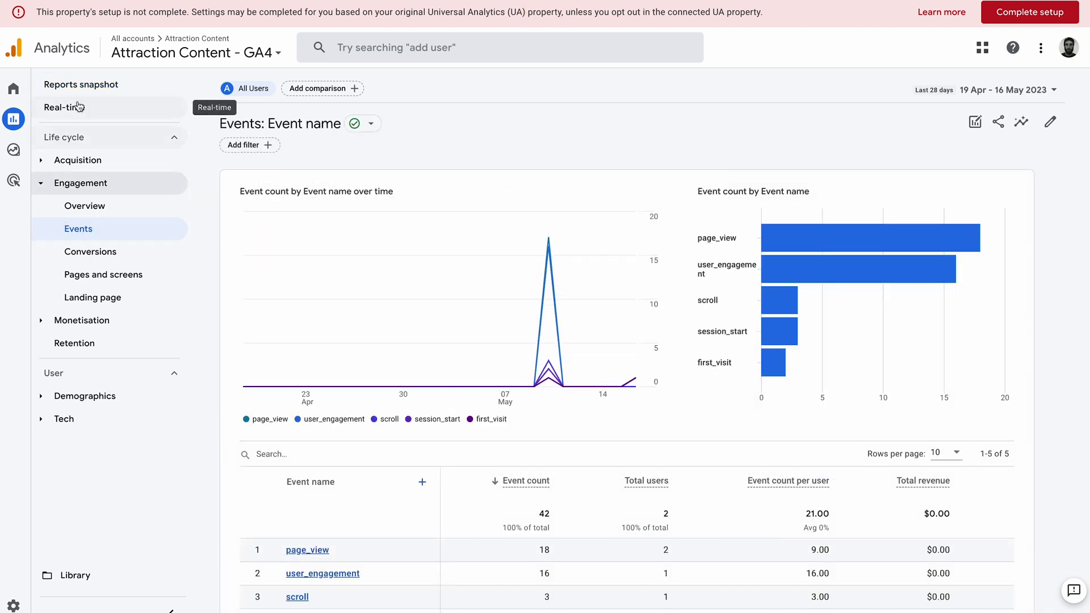
{"action": "scroll", "coordinate": [531, 525], "scroll_direction": "down", "scroll_amount": 2}
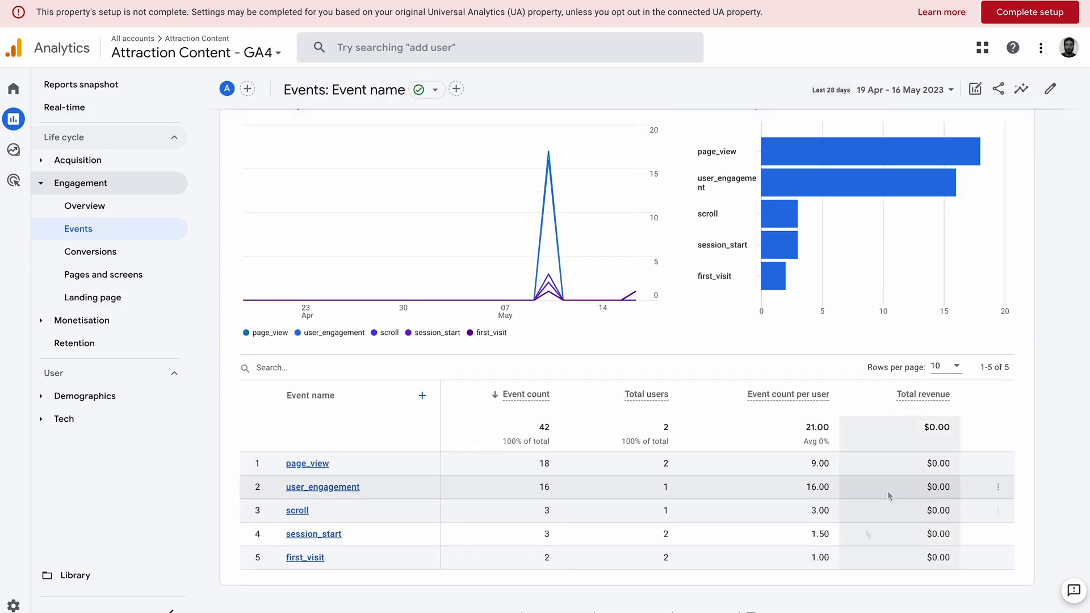
{"action": "scroll", "coordinate": [353, 309], "scroll_direction": "up", "scroll_amount": 2}
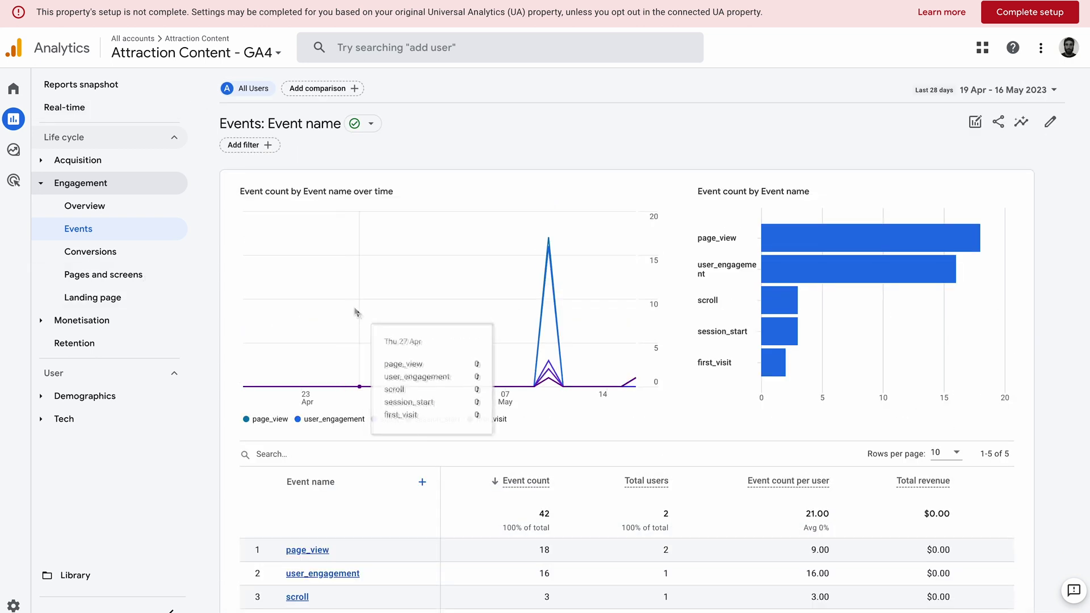
Open the Realtime overview report and scroll through its event counts.
{"action": "left_click", "coordinate": [71, 114]}
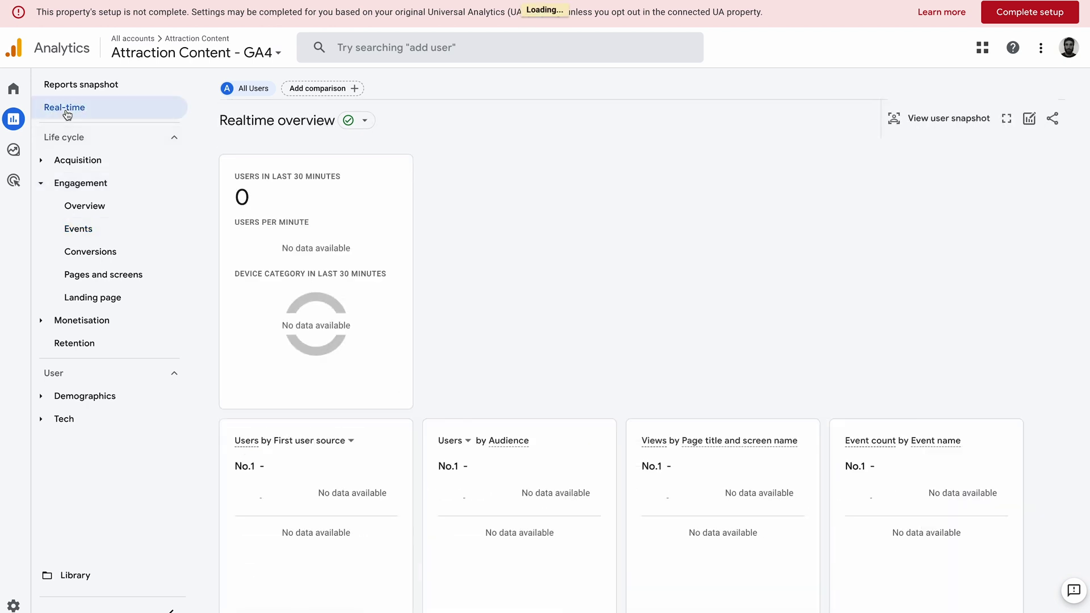
{"action": "scroll", "coordinate": [584, 383], "scroll_direction": "down", "scroll_amount": 5}
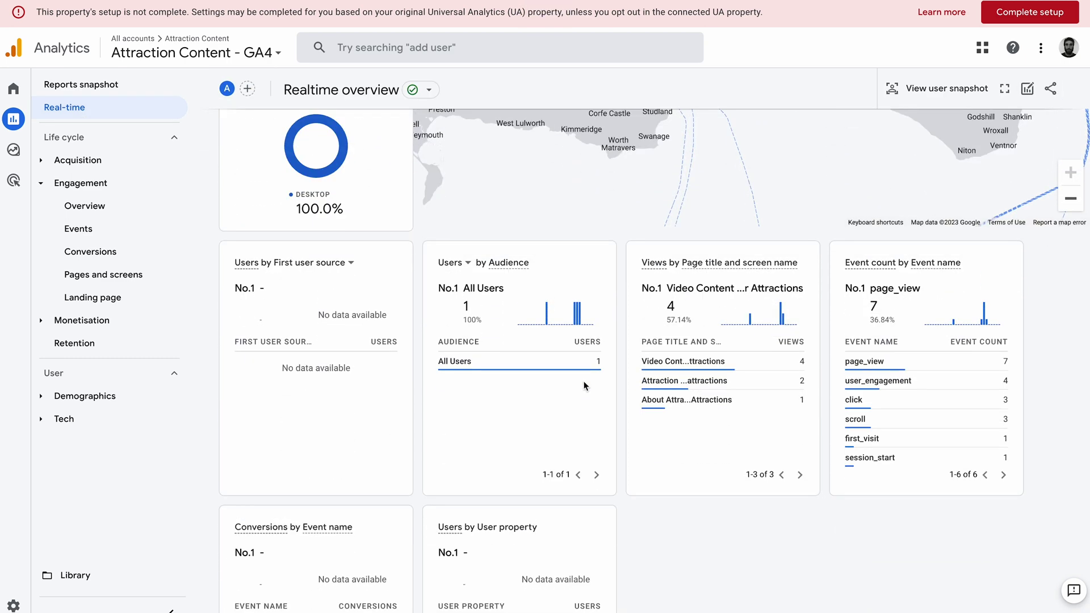
{"action": "scroll", "coordinate": [584, 385], "scroll_direction": "up", "scroll_amount": 2}
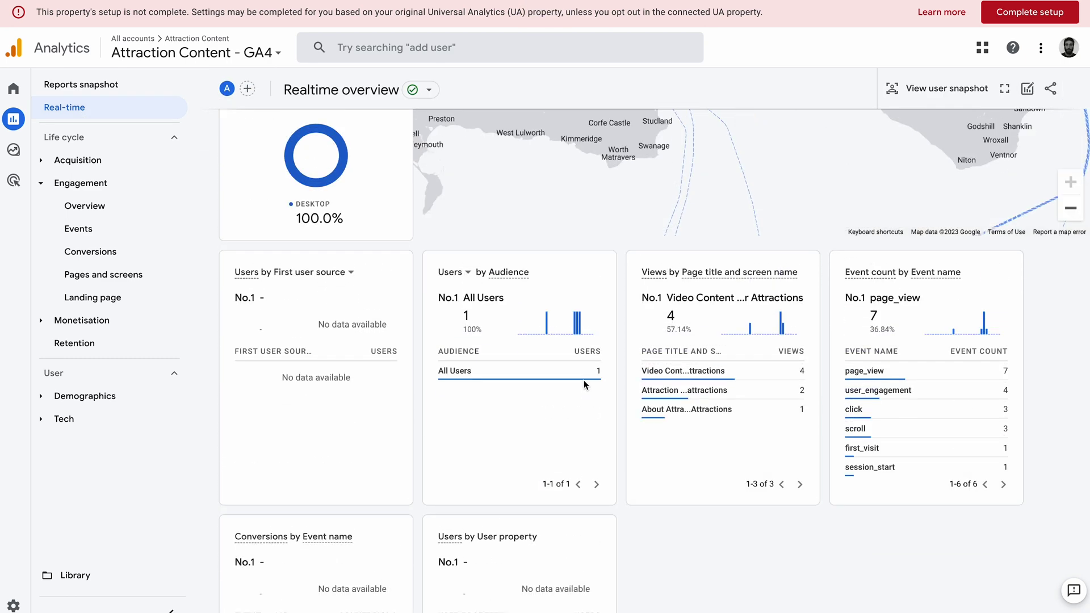
{"action": "scroll", "coordinate": [583, 386], "scroll_direction": "down", "scroll_amount": 3}
{"action": "scroll", "coordinate": [710, 419], "scroll_direction": "up", "scroll_amount": 3}
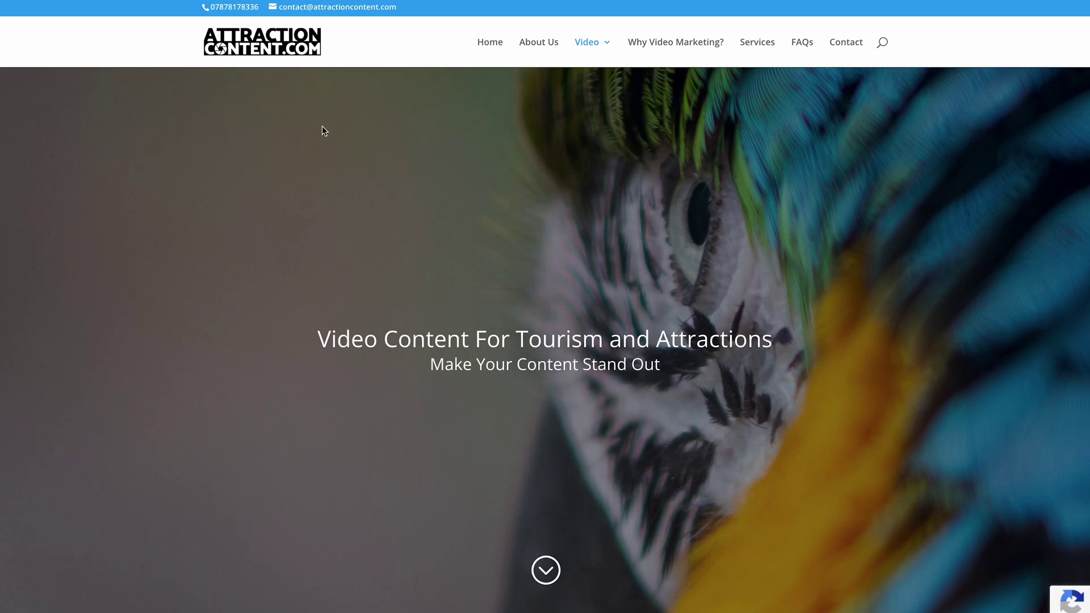
Send one more footer phone number test click, cancelling the Skype prompt.
{"action": "scroll", "coordinate": [486, 230], "scroll_direction": "down", "scroll_amount": 10}
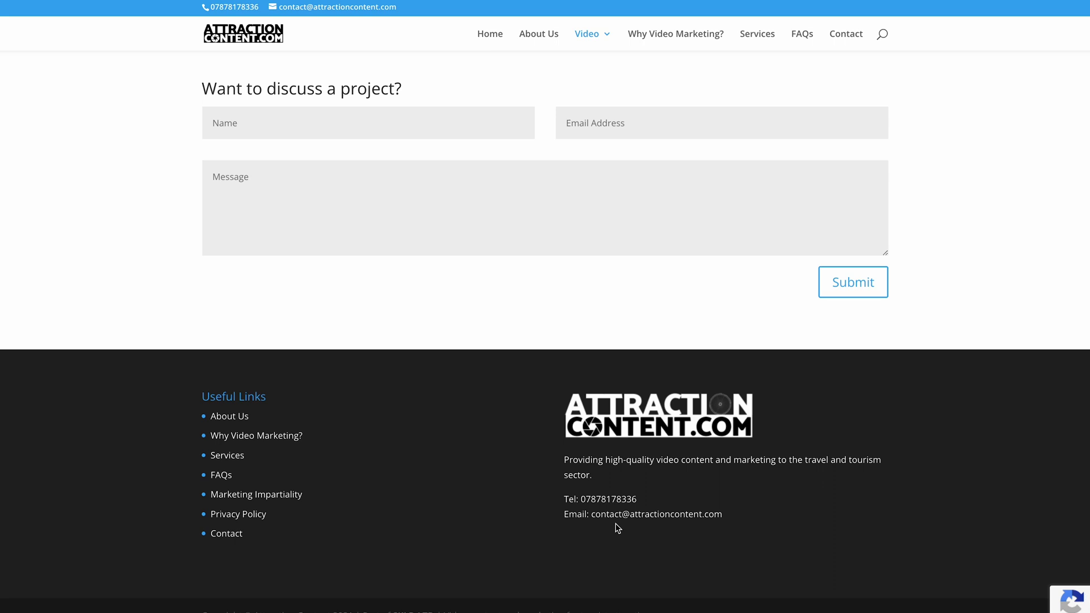
{"action": "left_click", "coordinate": [619, 502]}
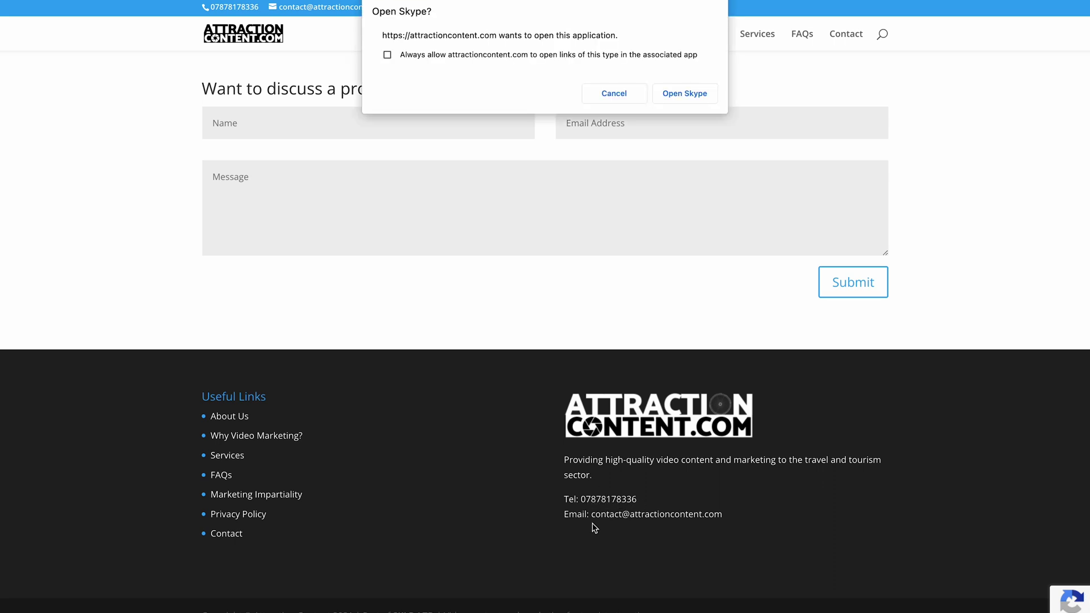
{"action": "left_click", "coordinate": [599, 92]}
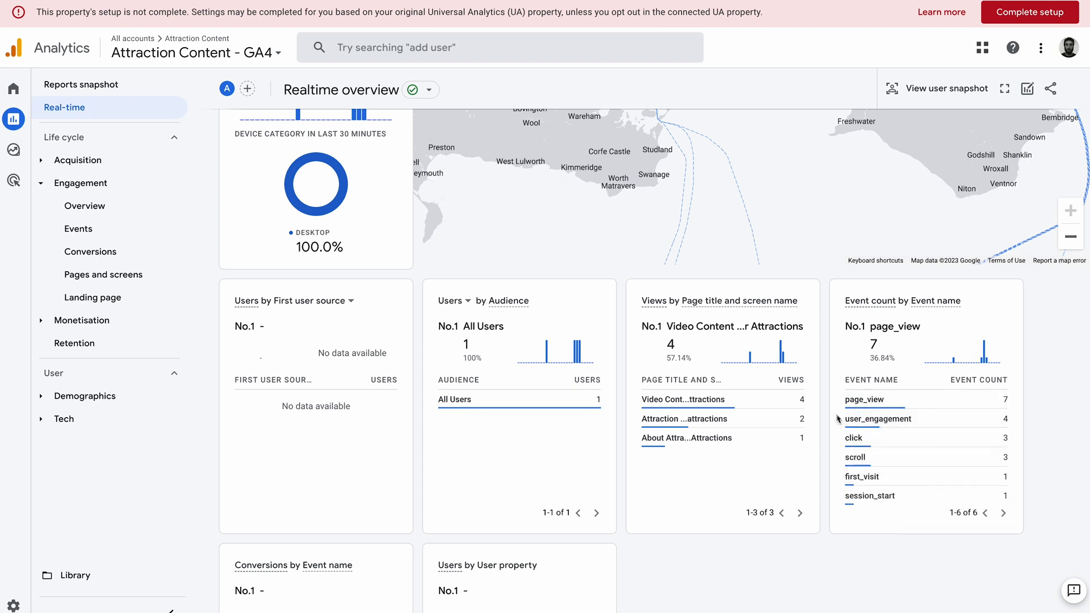
Check phone_number_clicks in the Realtime event count card, then send another footer phone test click.
{"action": "mouse_move", "coordinate": [863, 408]}
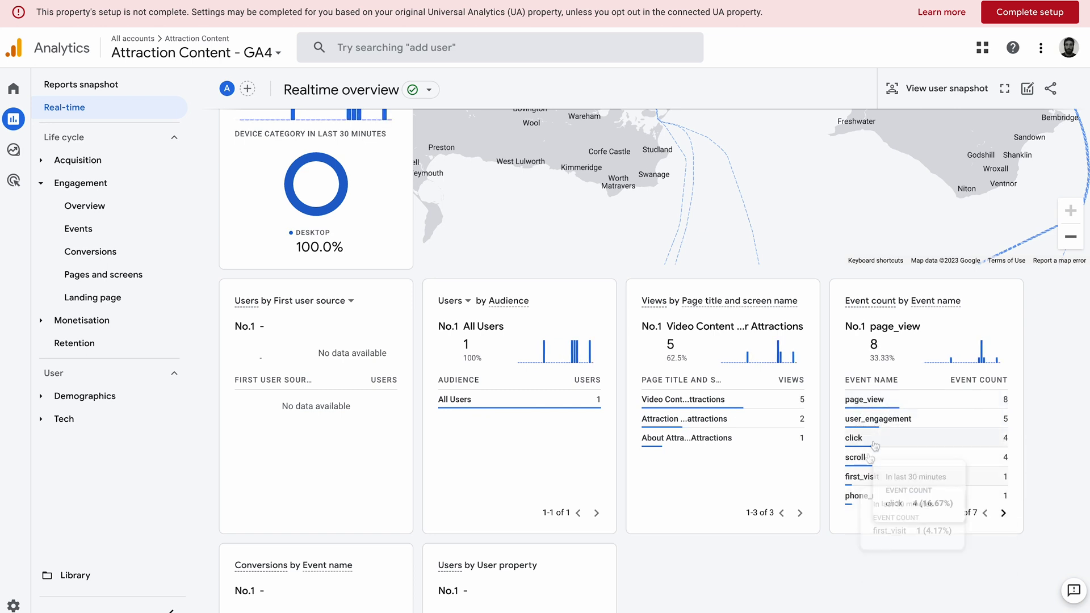
{"action": "mouse_move", "coordinate": [871, 503]}
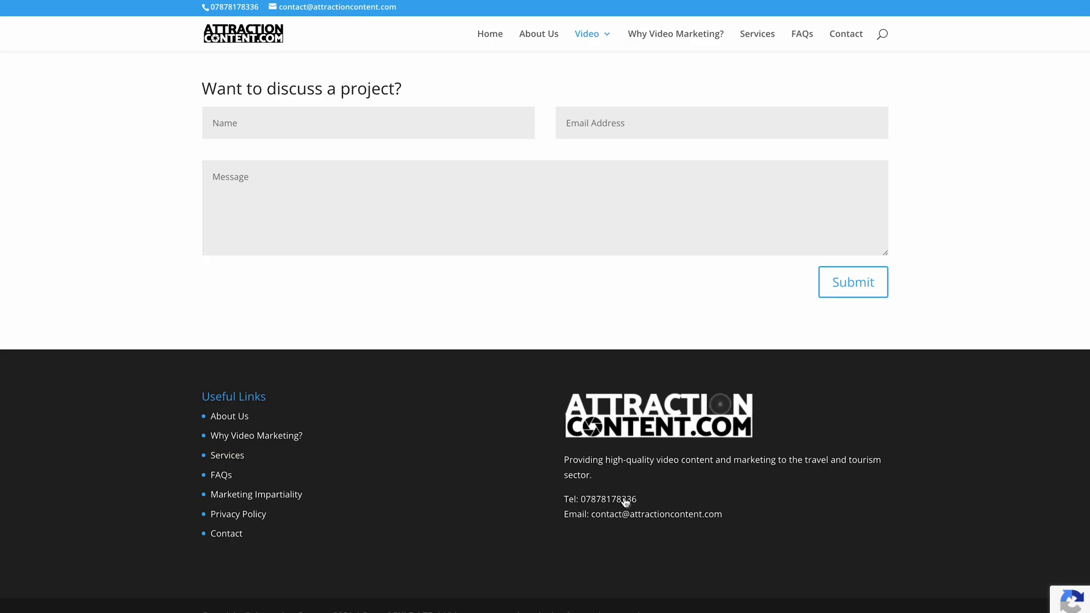
{"action": "left_click", "coordinate": [625, 503]}
{"action": "left_click", "coordinate": [618, 94]}
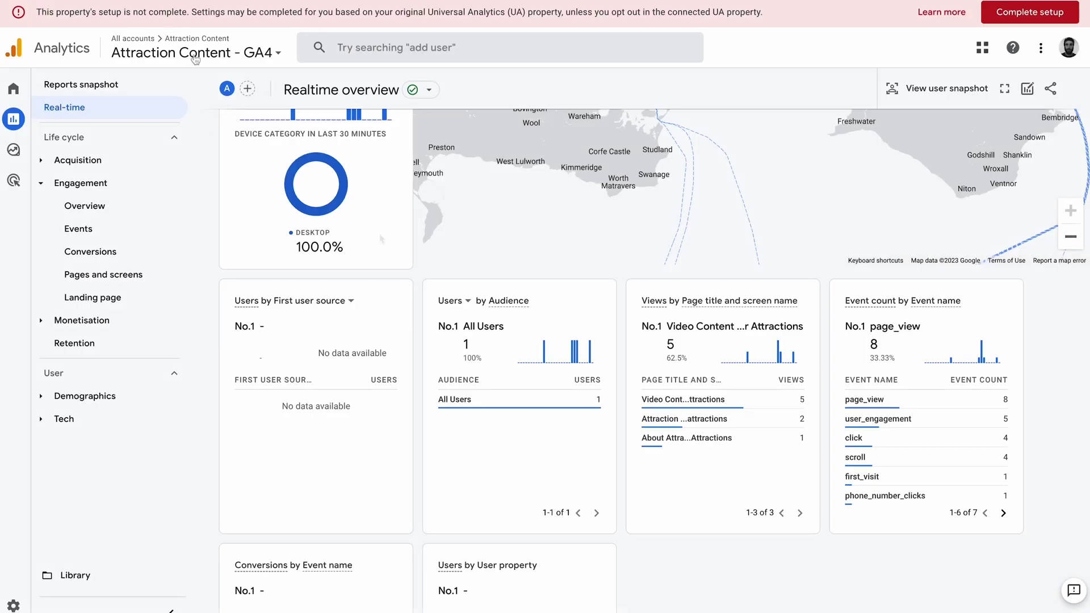
{"action": "left_click", "coordinate": [945, 535]}
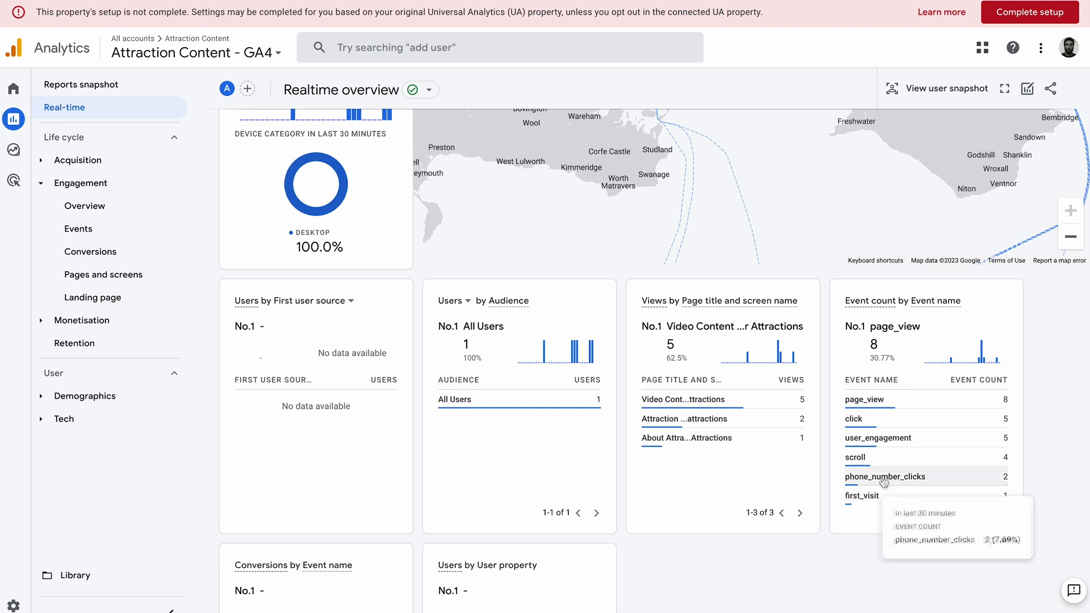
Confirm phone_number_clicks shows 2 events (7.69% of all events) in Realtime, then go to the Events report.
{"action": "mouse_move", "coordinate": [1006, 483]}
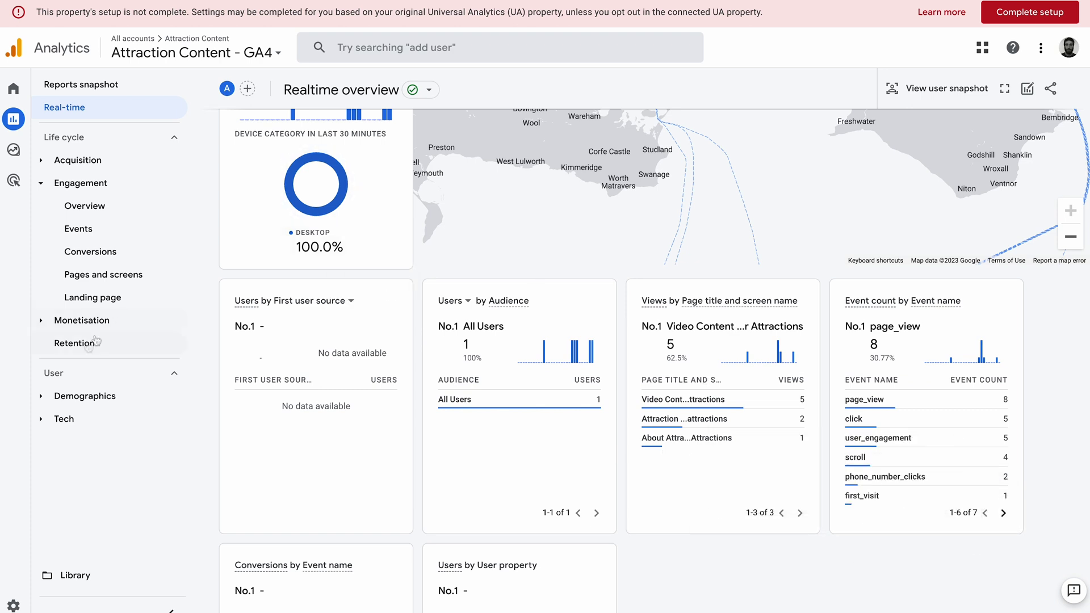
{"action": "left_click", "coordinate": [90, 235]}
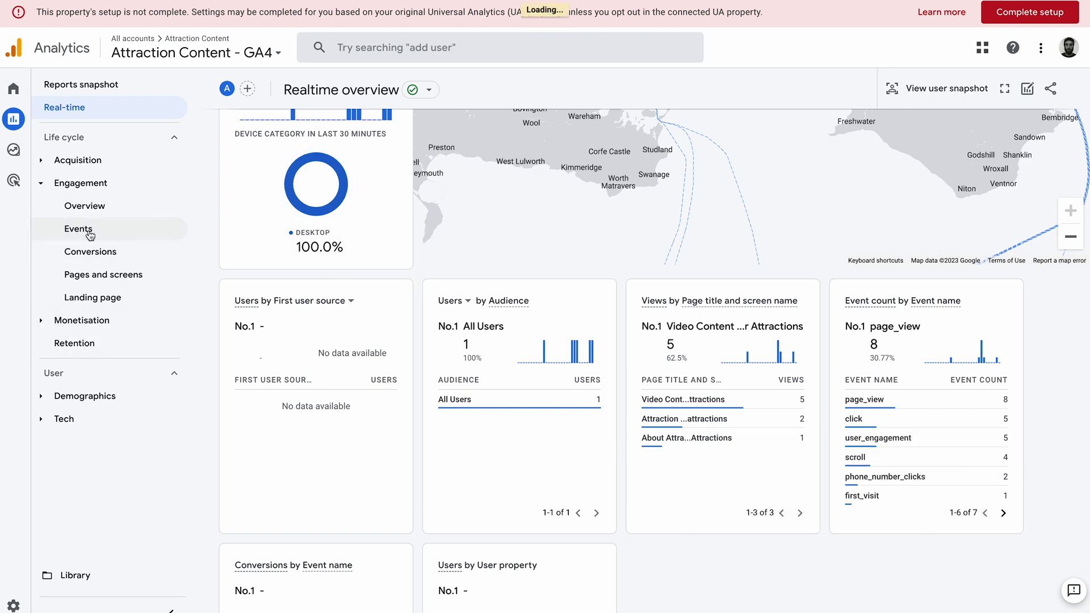